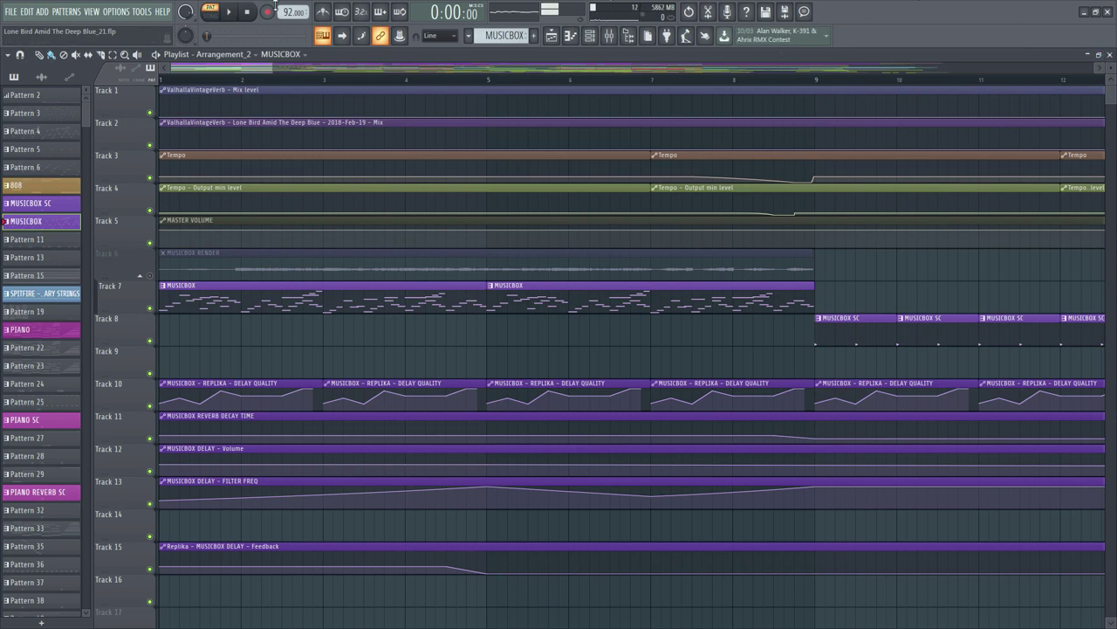
Bypass Replika, Reaktor 6, ValhallaVintageVerb and FabFilter Volcano 2 on the MUSICBOX DELAY mixer track.
key(space)
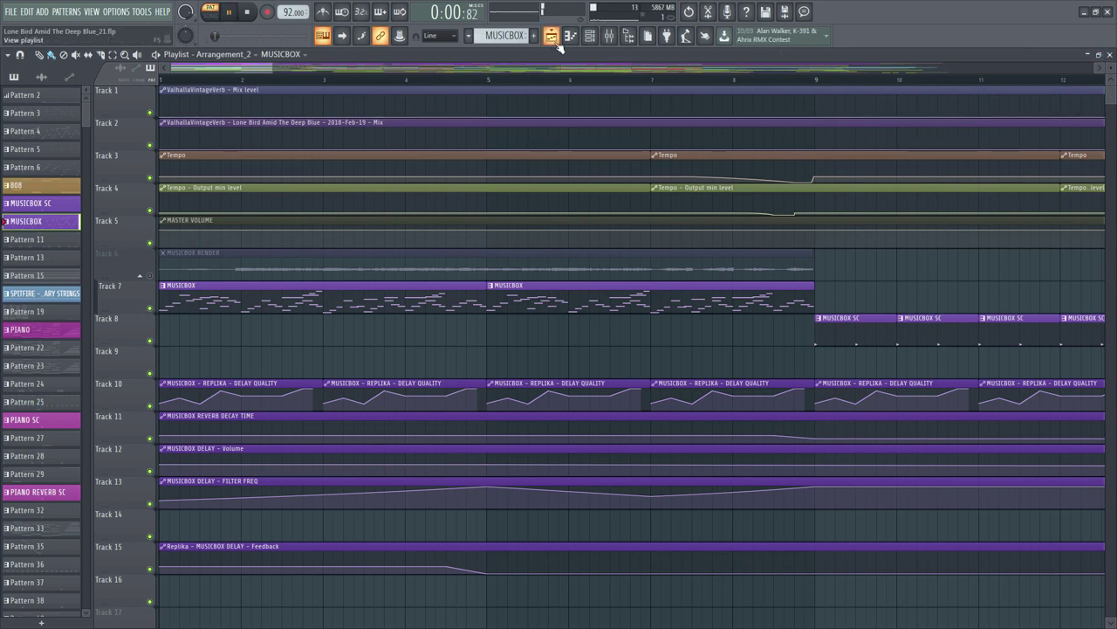
click(591, 36)
key(space)
click(609, 36)
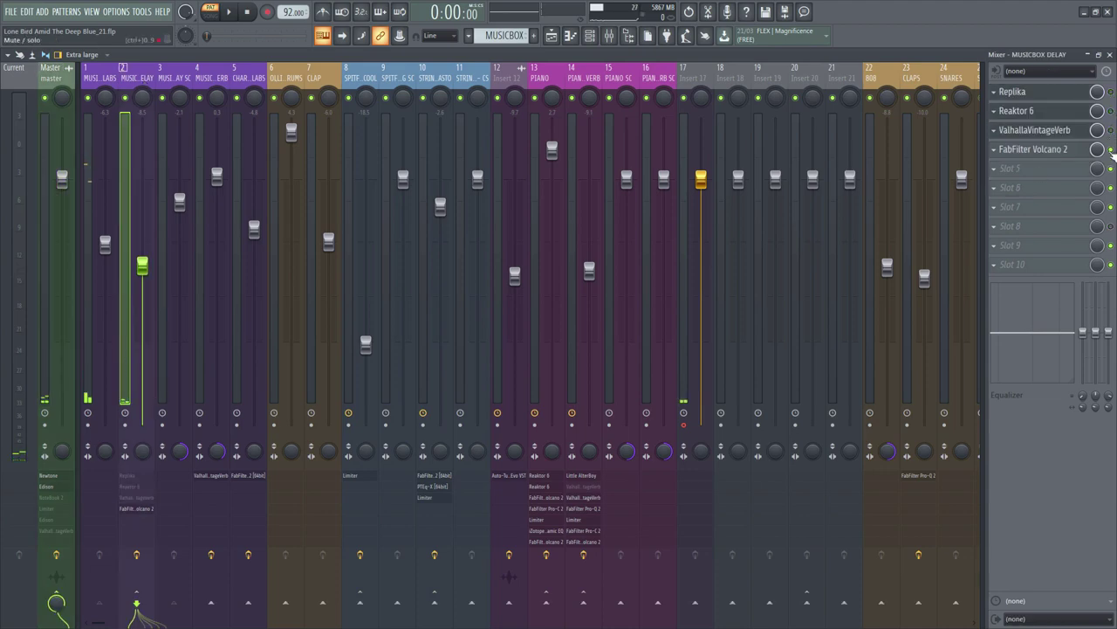
Play the MUSICBOX pattern without its delay effects and examine its notes in the piano roll.
key(space)
click(563, 35)
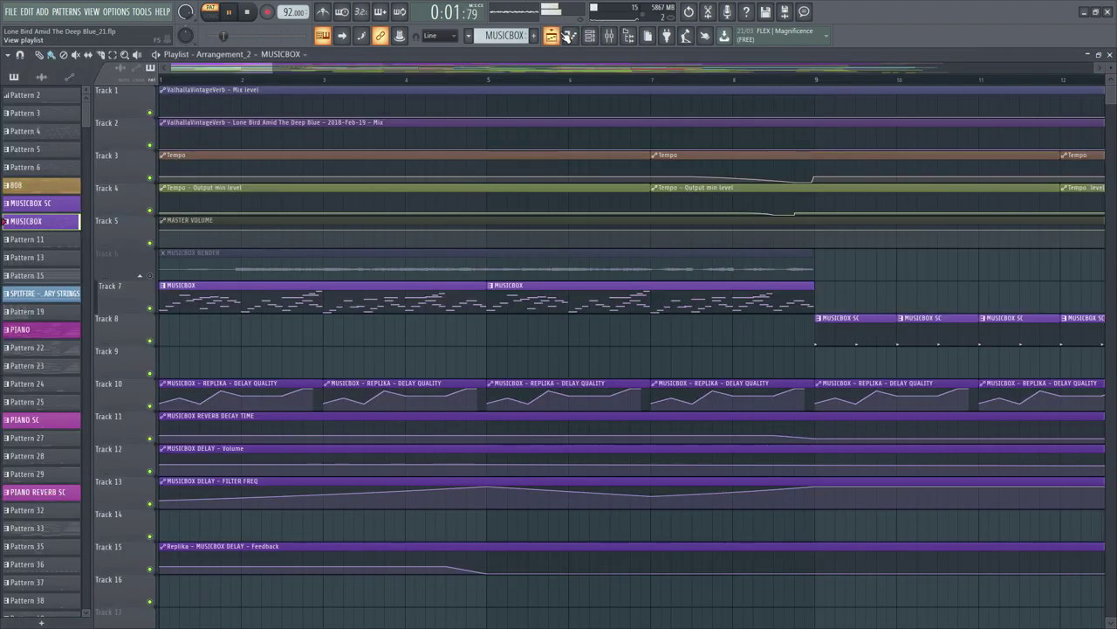
double_click(314, 292)
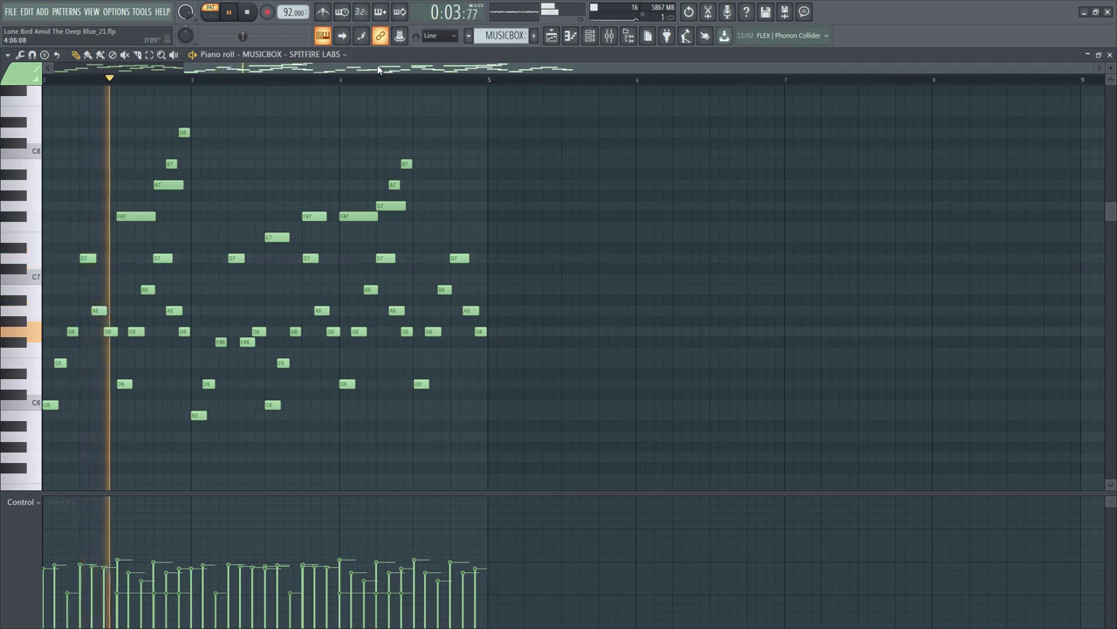
drag(378, 70, 248, 70)
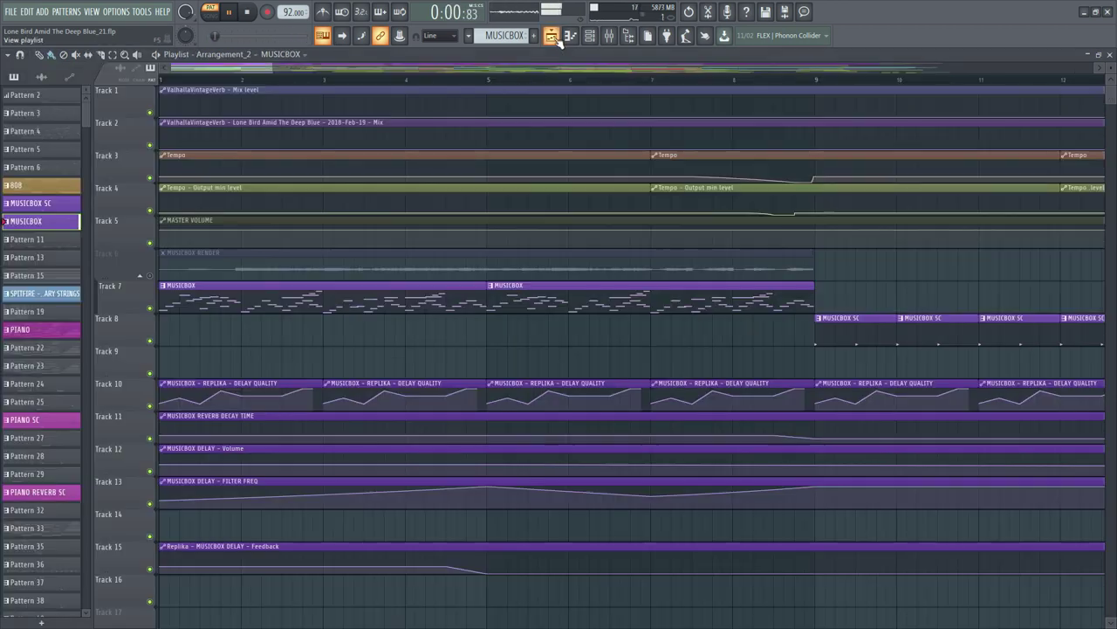
click(557, 39)
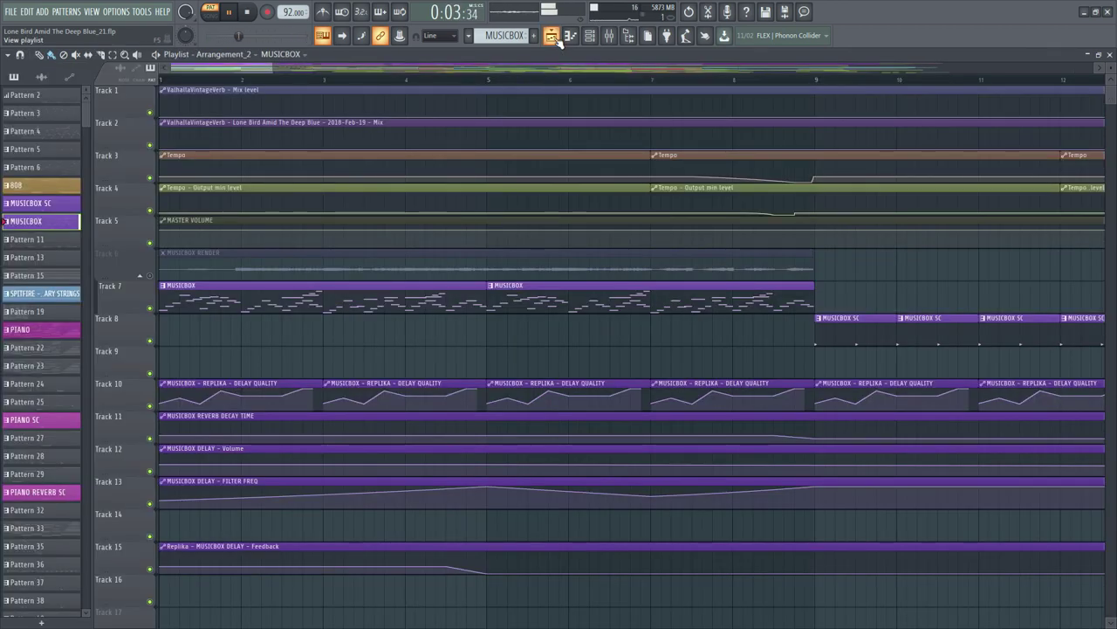
click(570, 36)
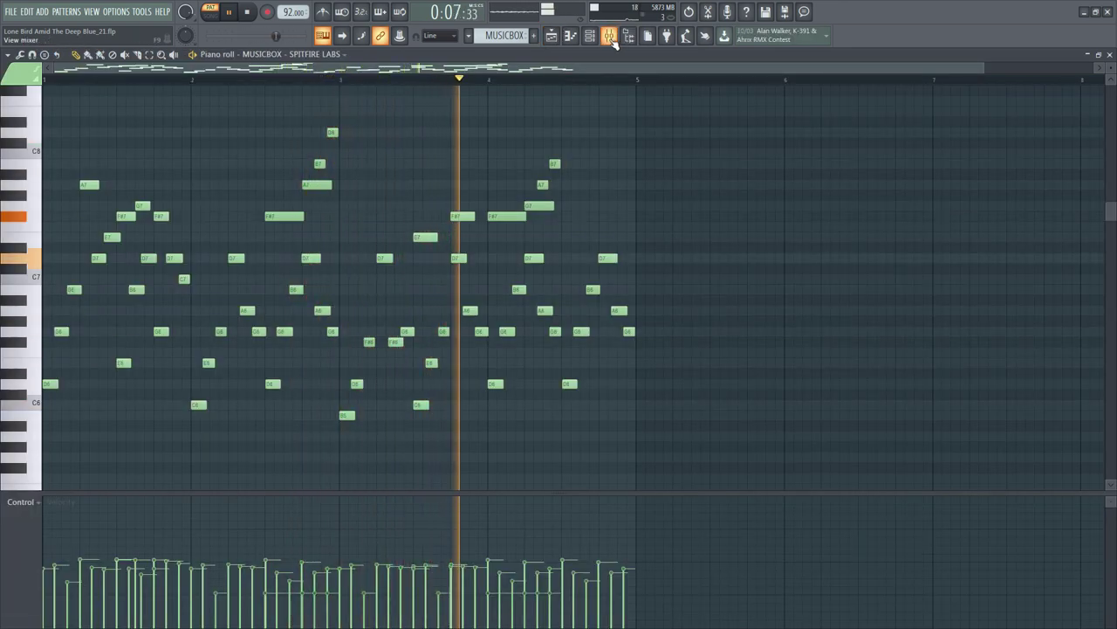
click(610, 36)
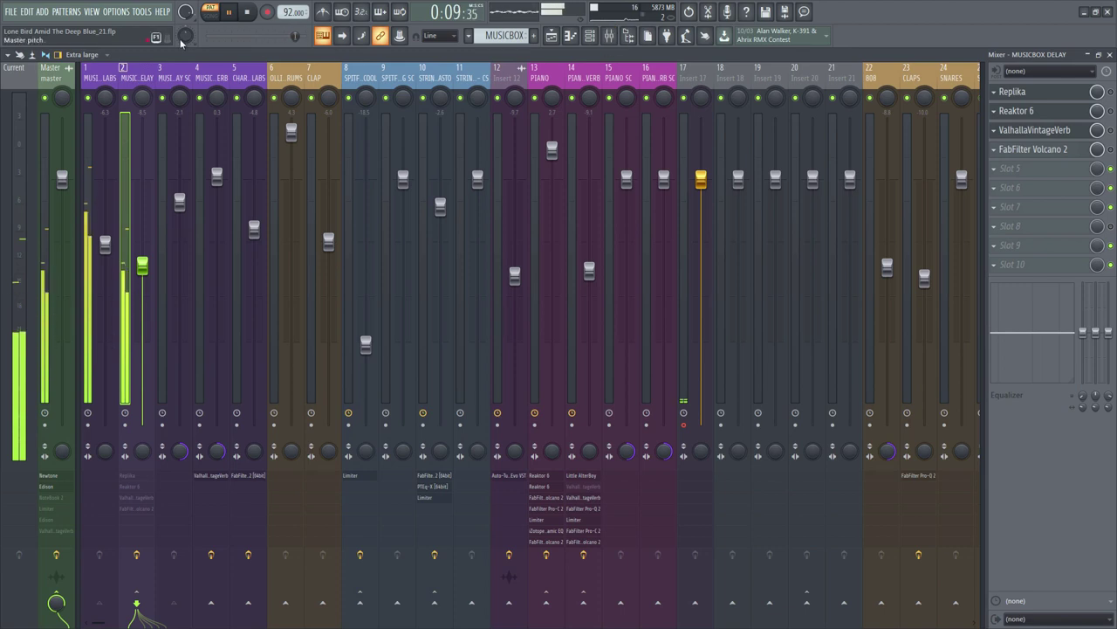
key(space)
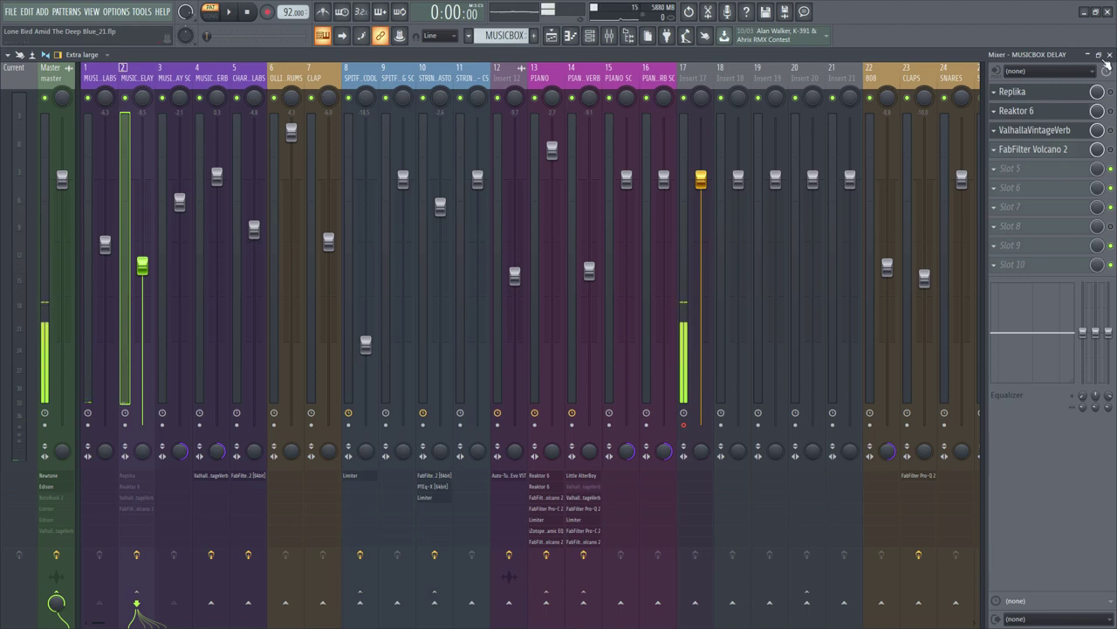
Open Replika on the MUSICBOX DELAY track and examine its DELAY QUALITY automation clips in the playlist.
click(1038, 92)
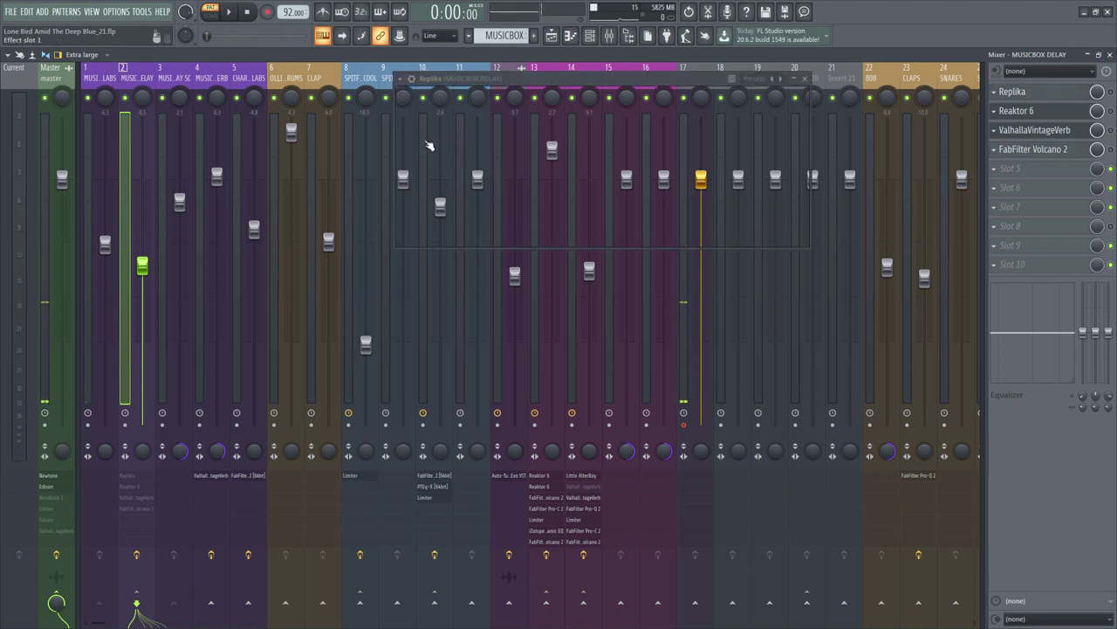
drag(467, 77, 448, 94)
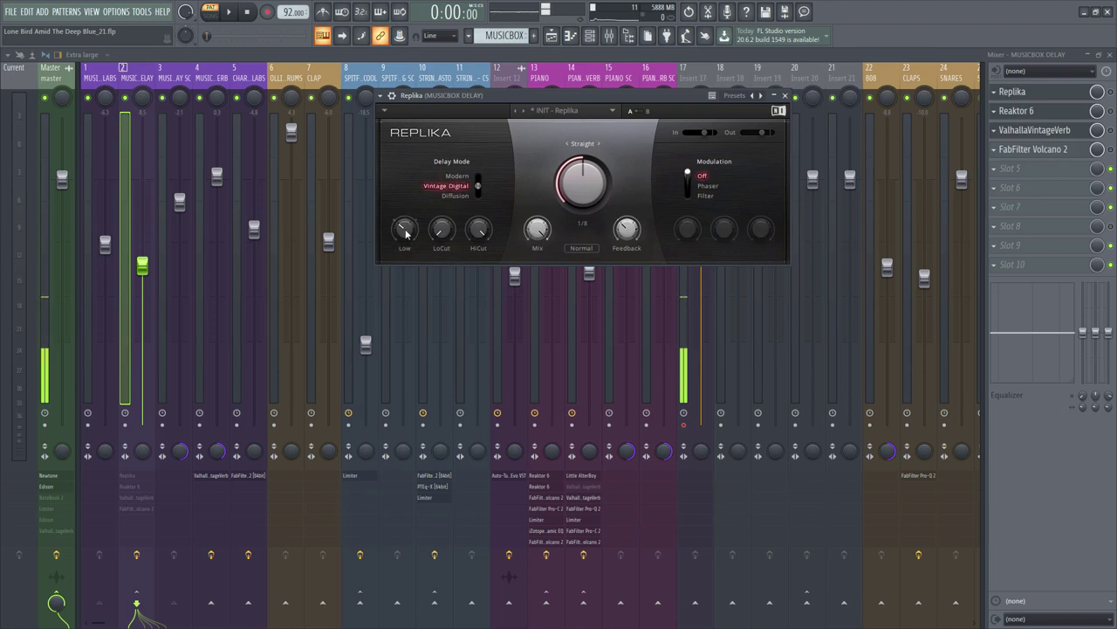
click(552, 37)
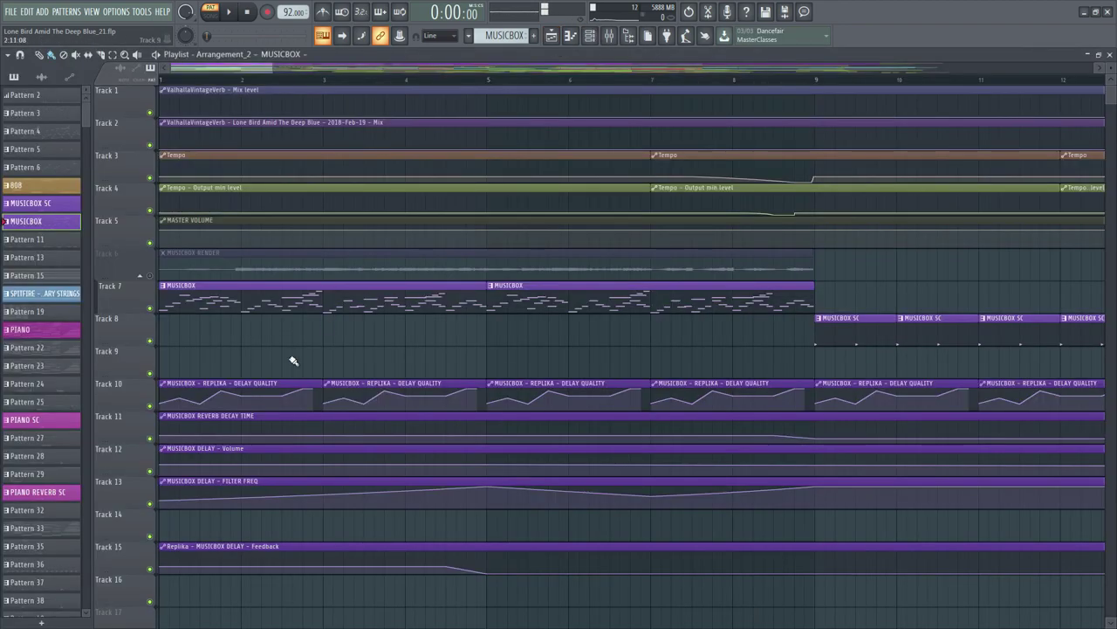
scroll(301, 353, down, 1)
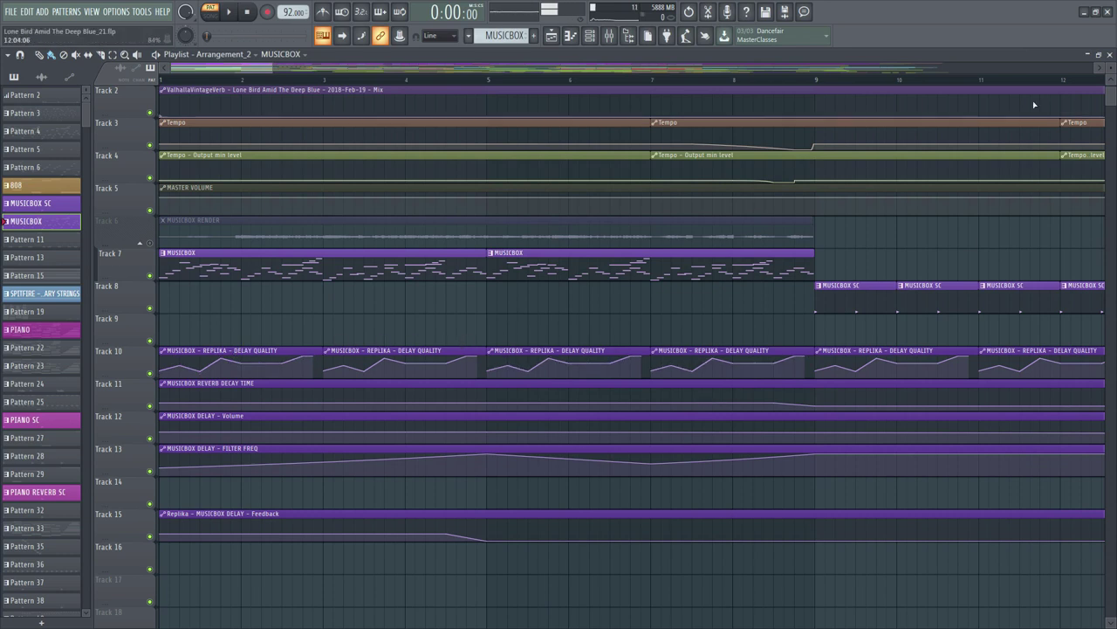
click(1111, 55)
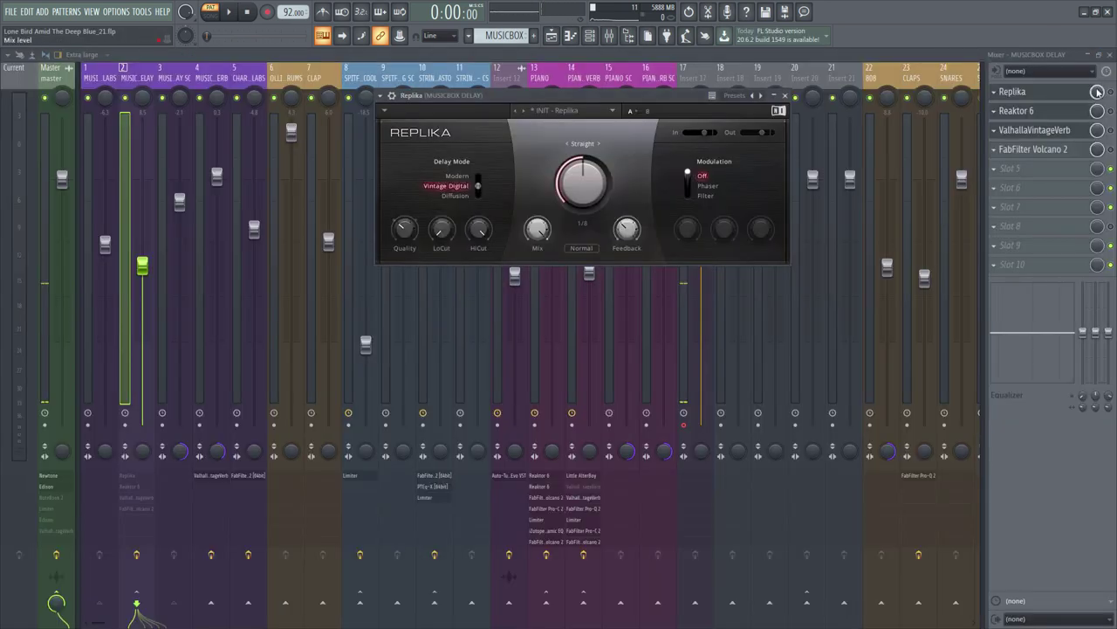
Enable Replika on the MUSICBOX DELAY track and play the arrangement in song mode.
click(1059, 96)
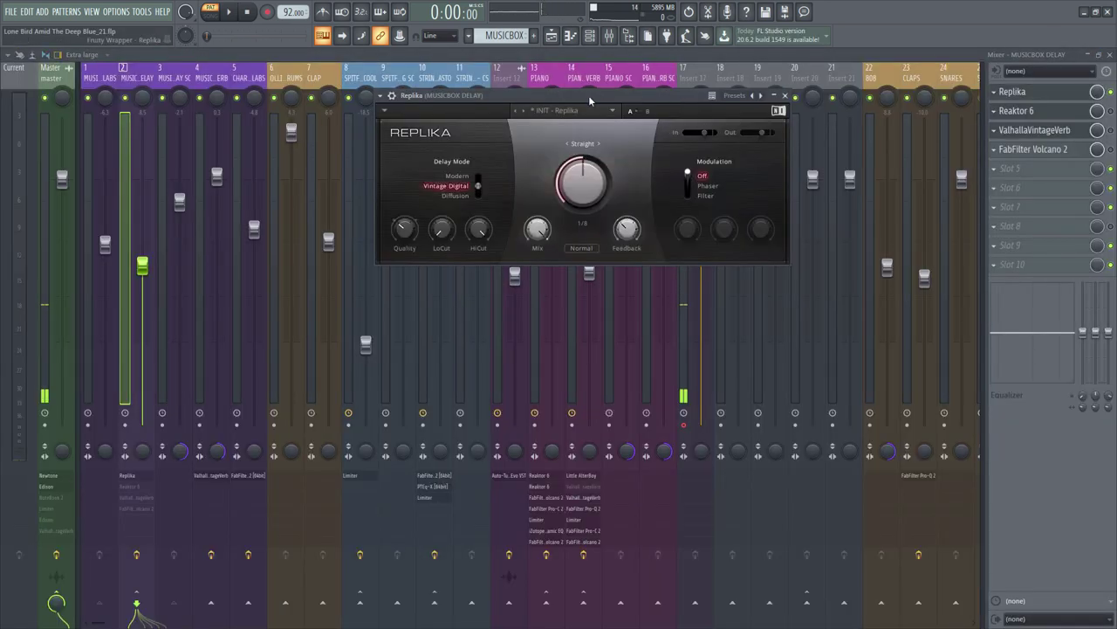
drag(587, 101, 579, 103)
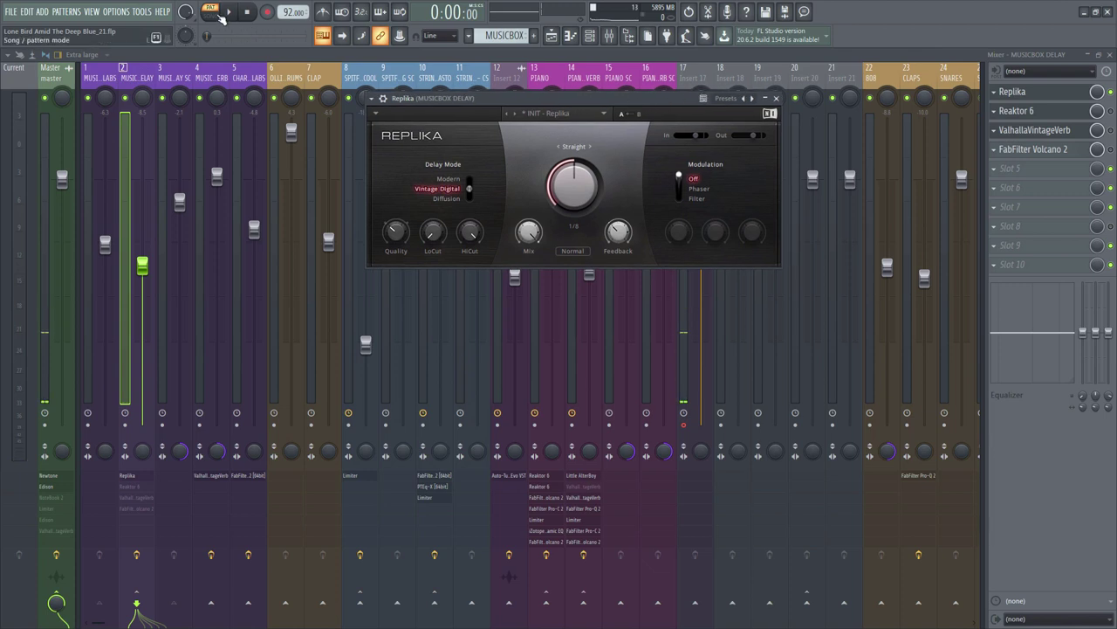
key(l)
key(space)
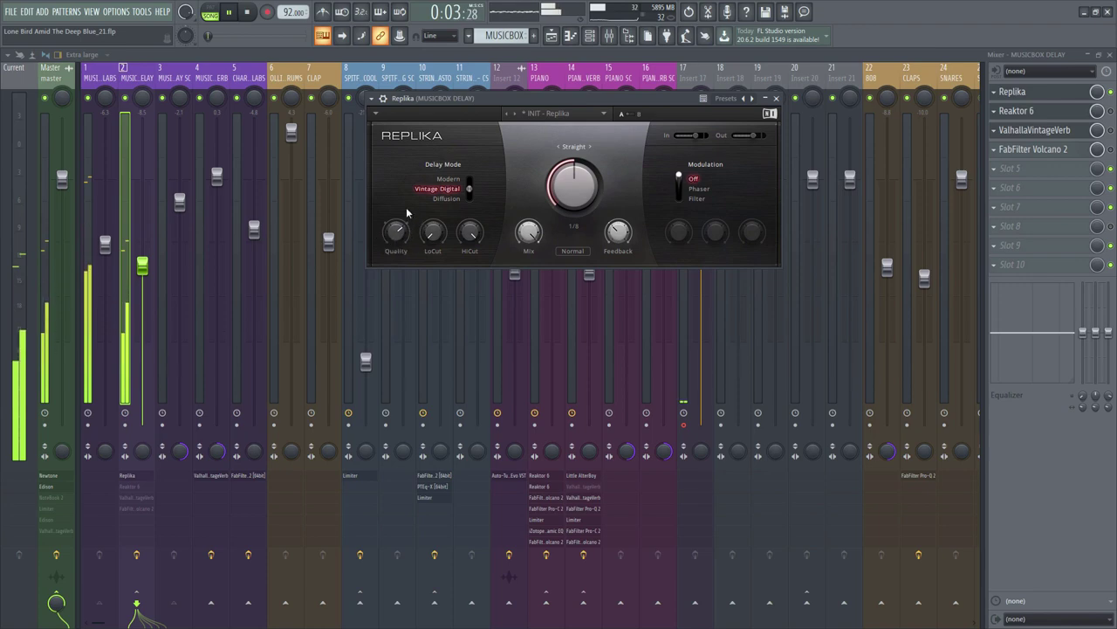
Clear the open editor windows, replay the song from the start and follow the Replika automation in the playlist.
click(553, 35)
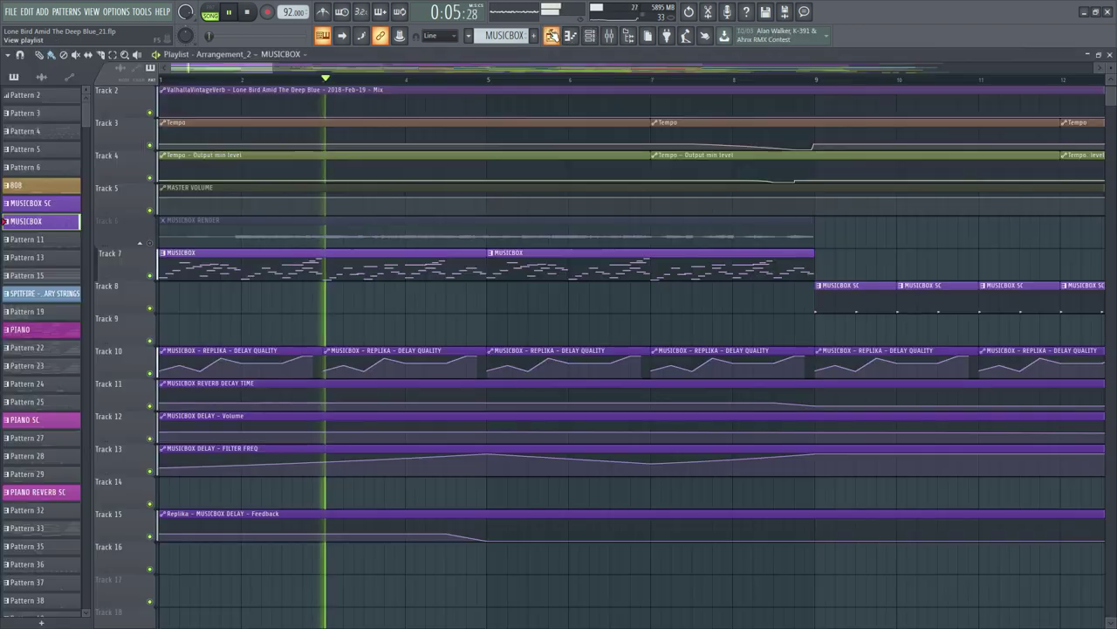
click(1112, 52)
click(1111, 54)
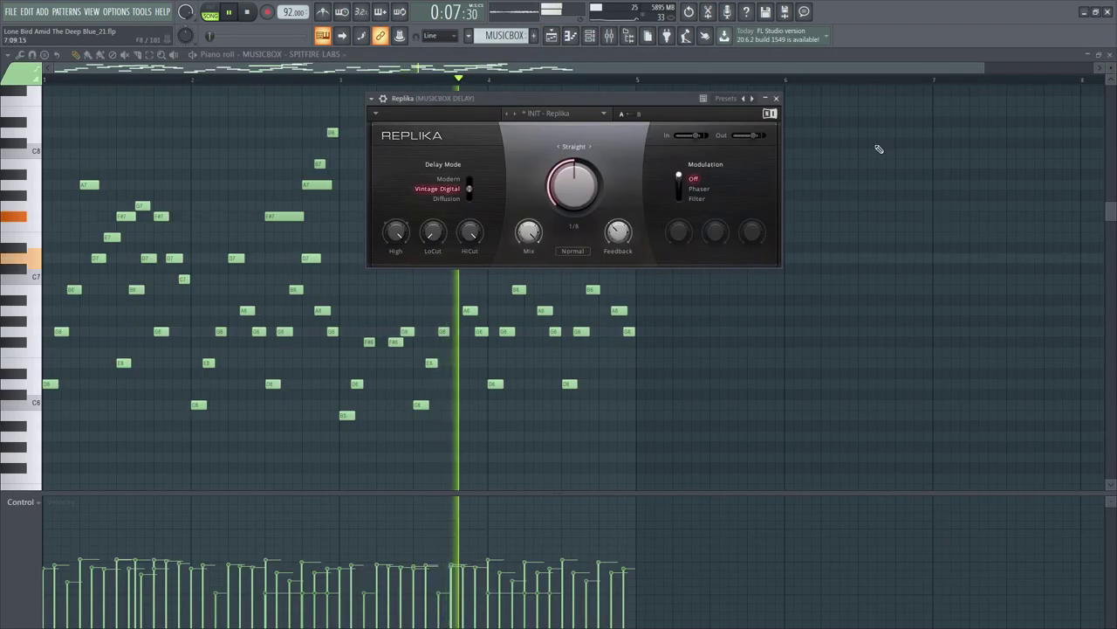
click(1110, 52)
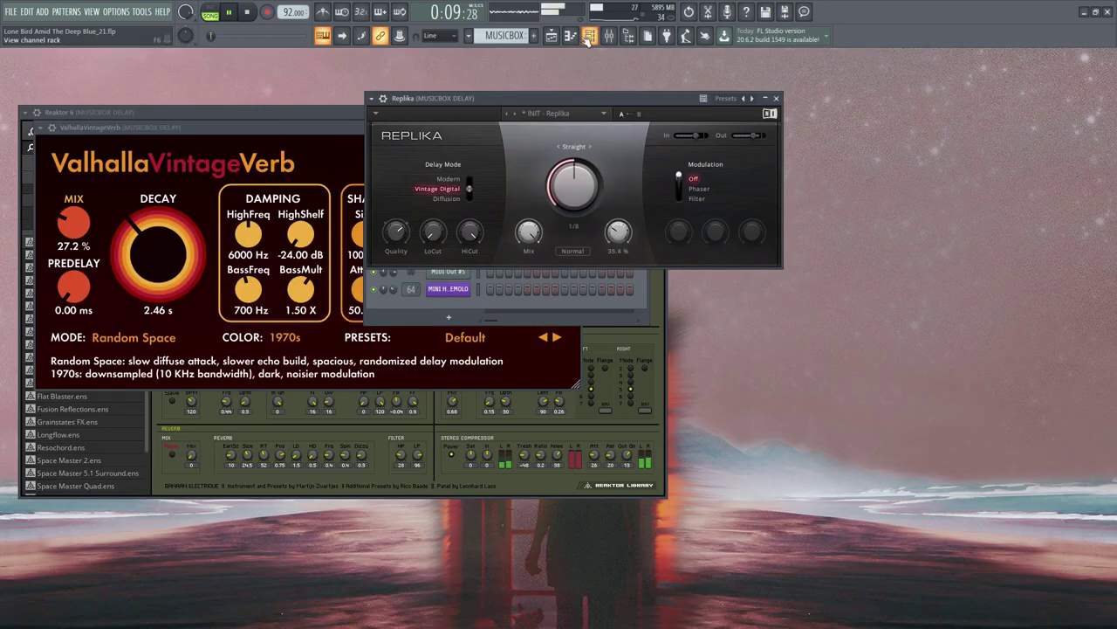
click(553, 36)
key(space)
key(space)
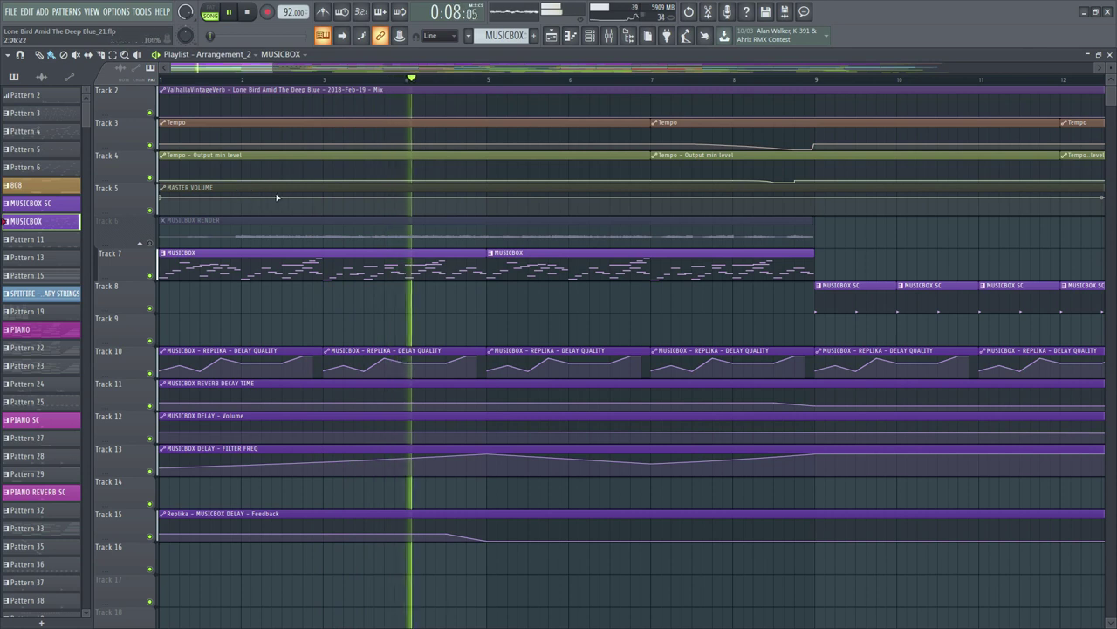
key(space)
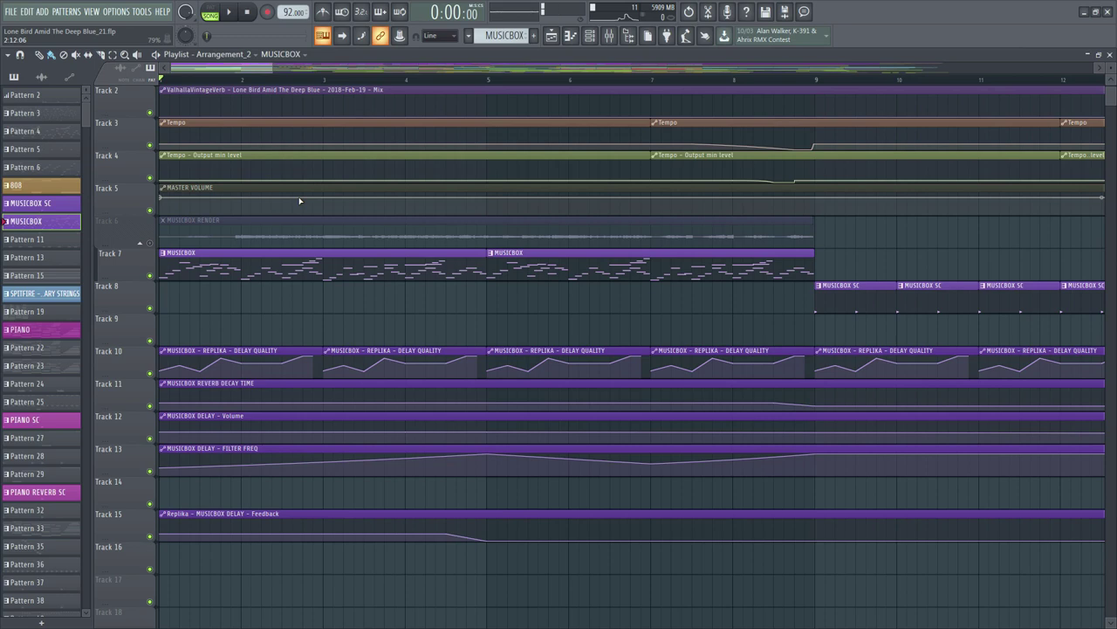
Enable Reaktor 6 on the MUSICBOX DELAY track, bring its window into view and play the song through it.
click(1109, 54)
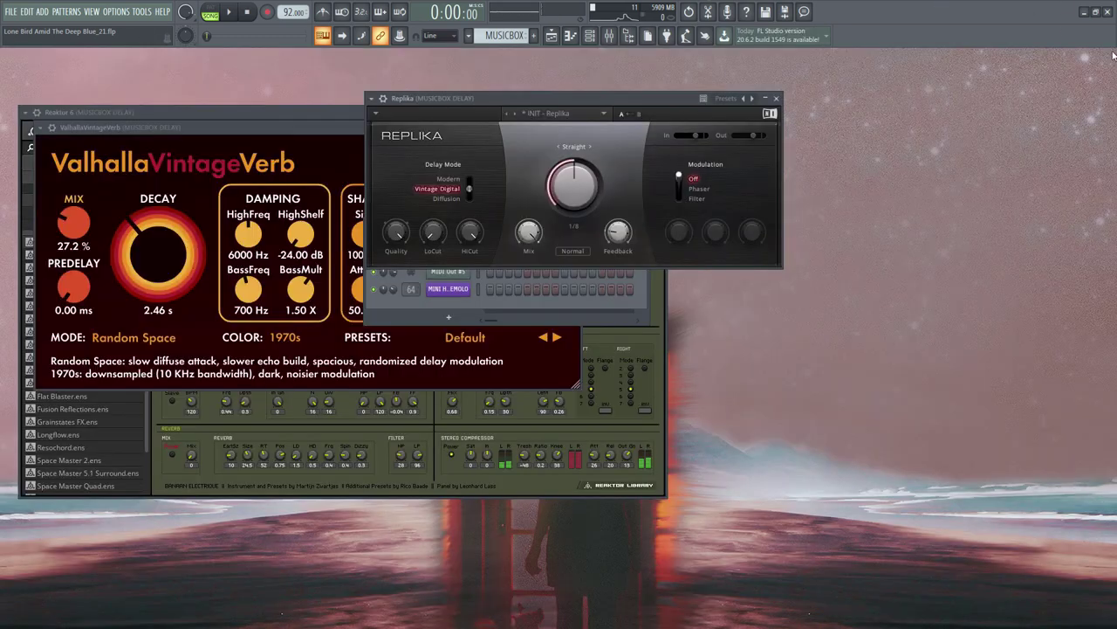
click(662, 378)
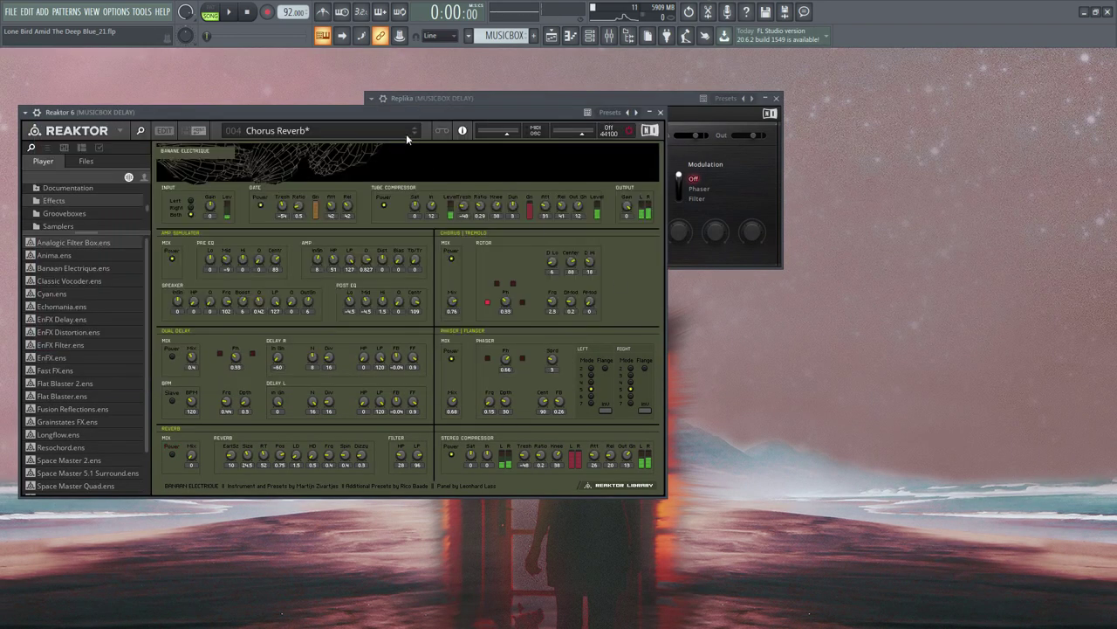
click(610, 35)
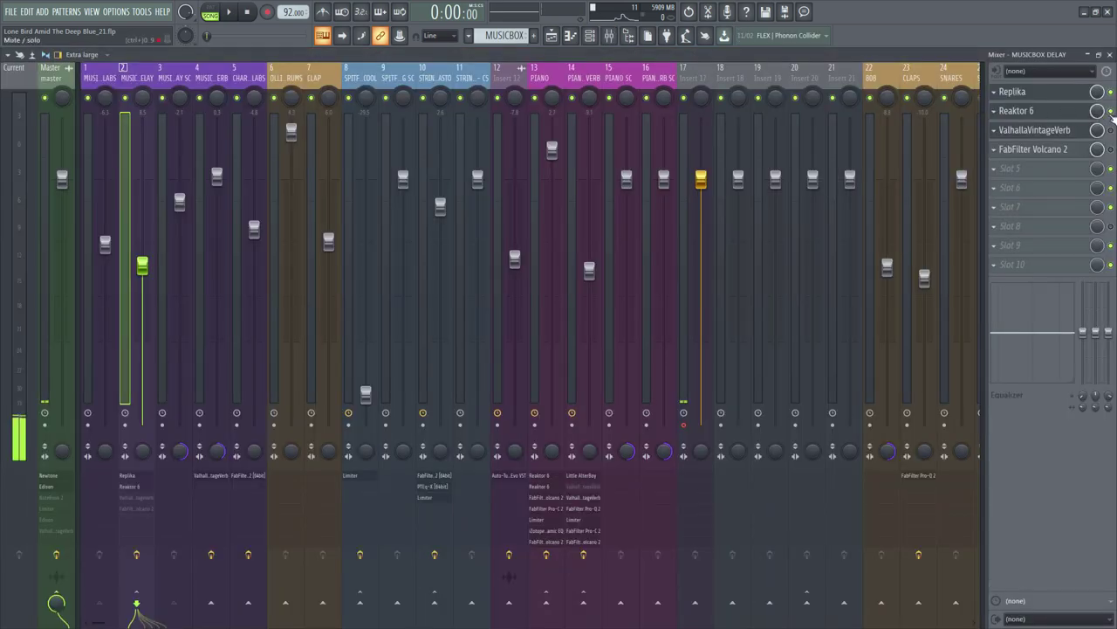
click(1110, 54)
drag(507, 109, 548, 89)
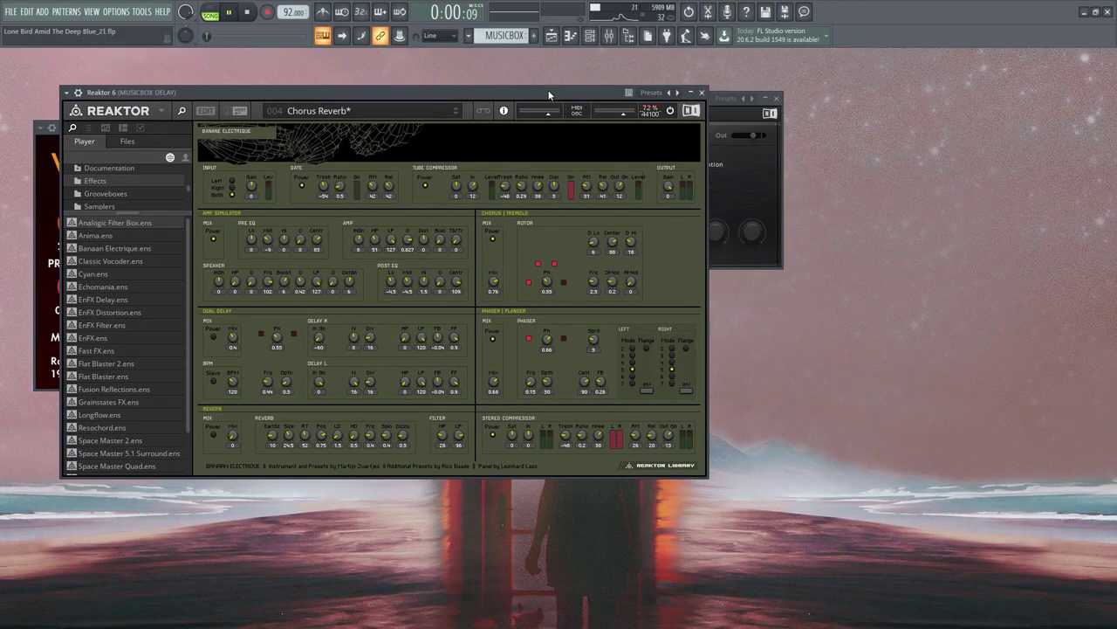
key(space)
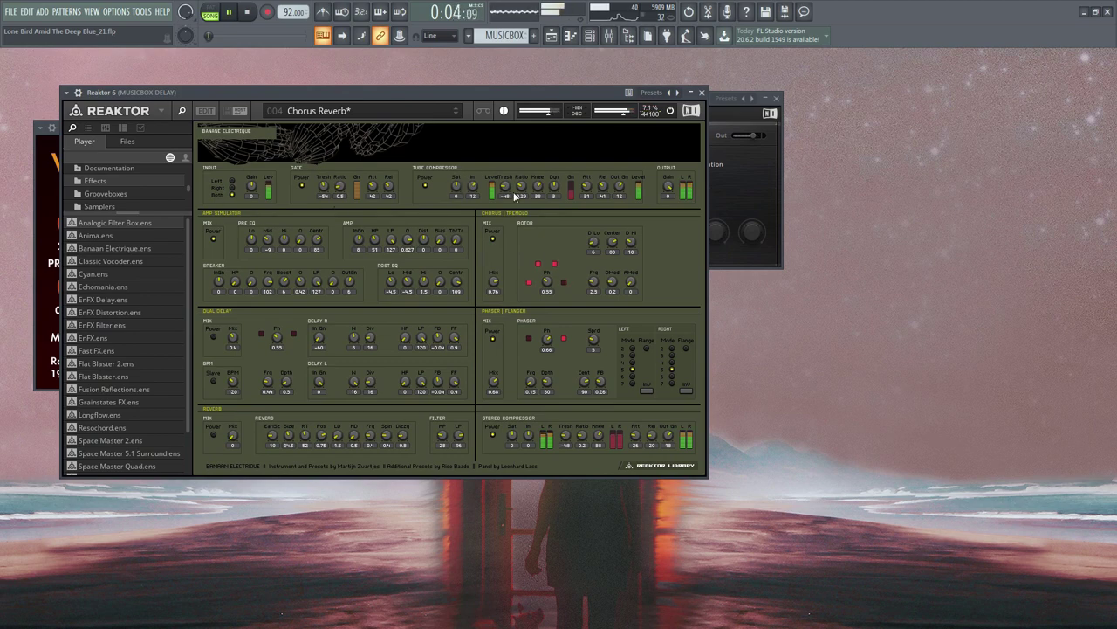
Mute the SPITFIRE - SCARY STRINGS track (Track 19) in the playlist, save the project and restart playback.
click(552, 34)
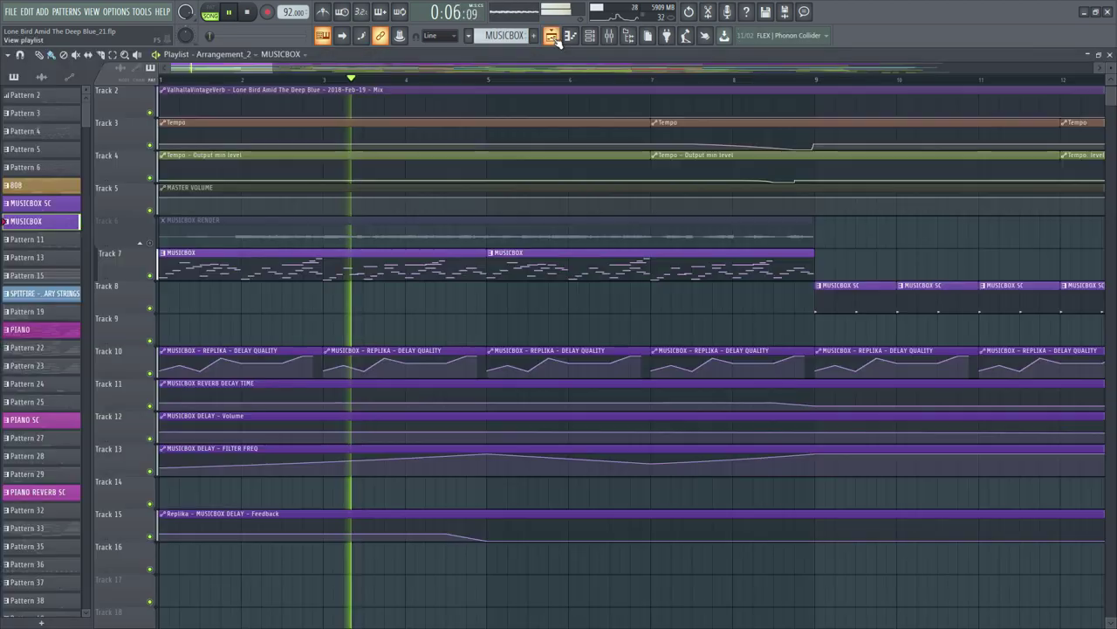
scroll(437, 404, down, 4)
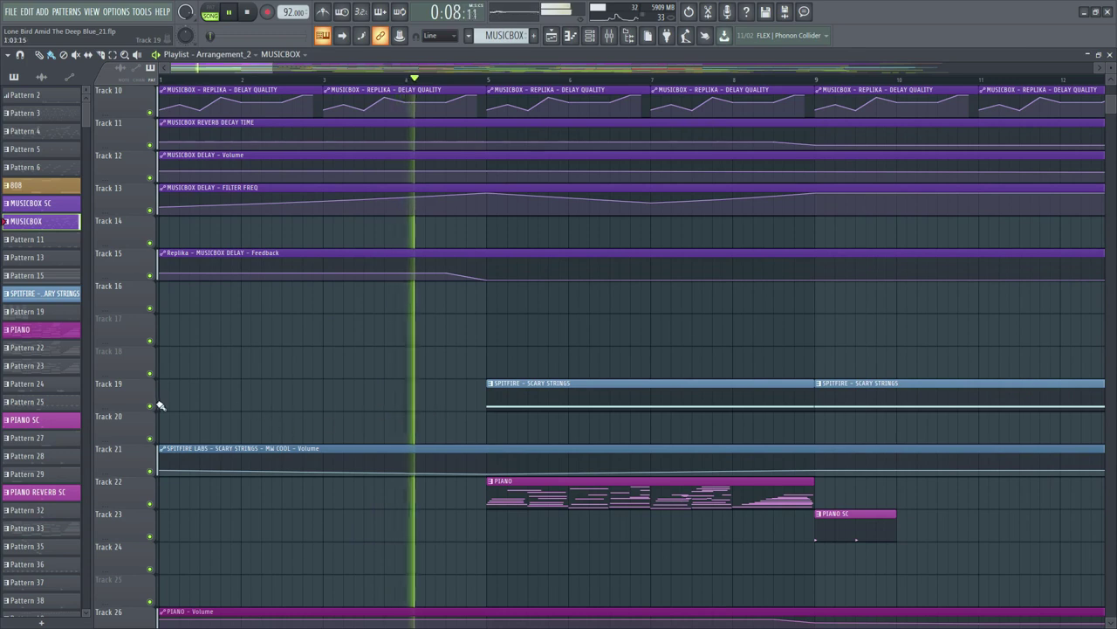
scroll(342, 334, up, 3)
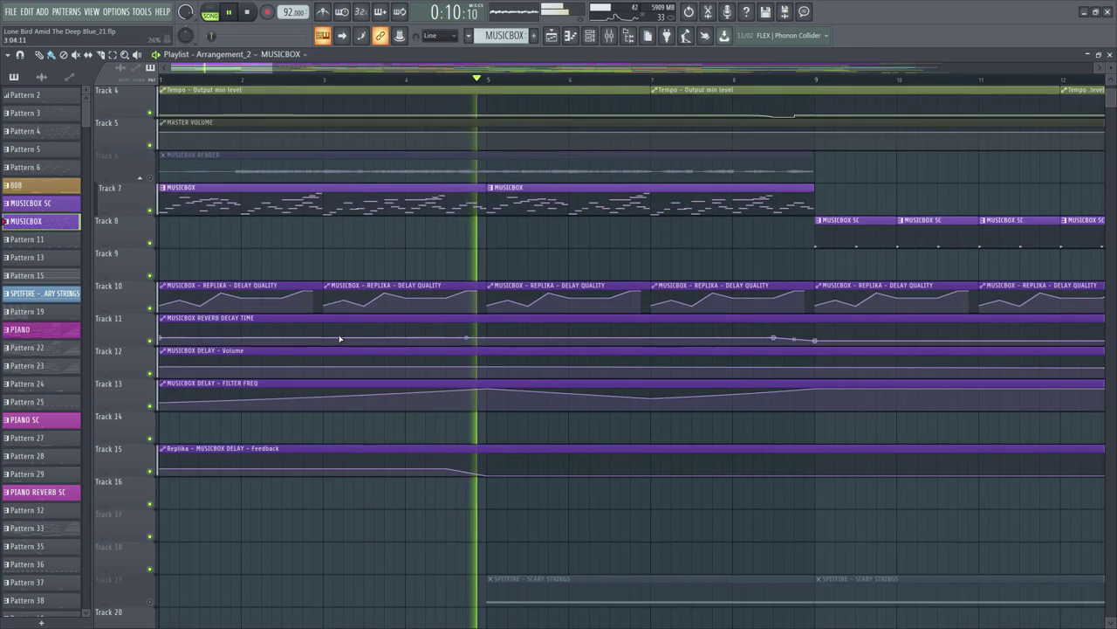
key(ctrl+s)
key(space)
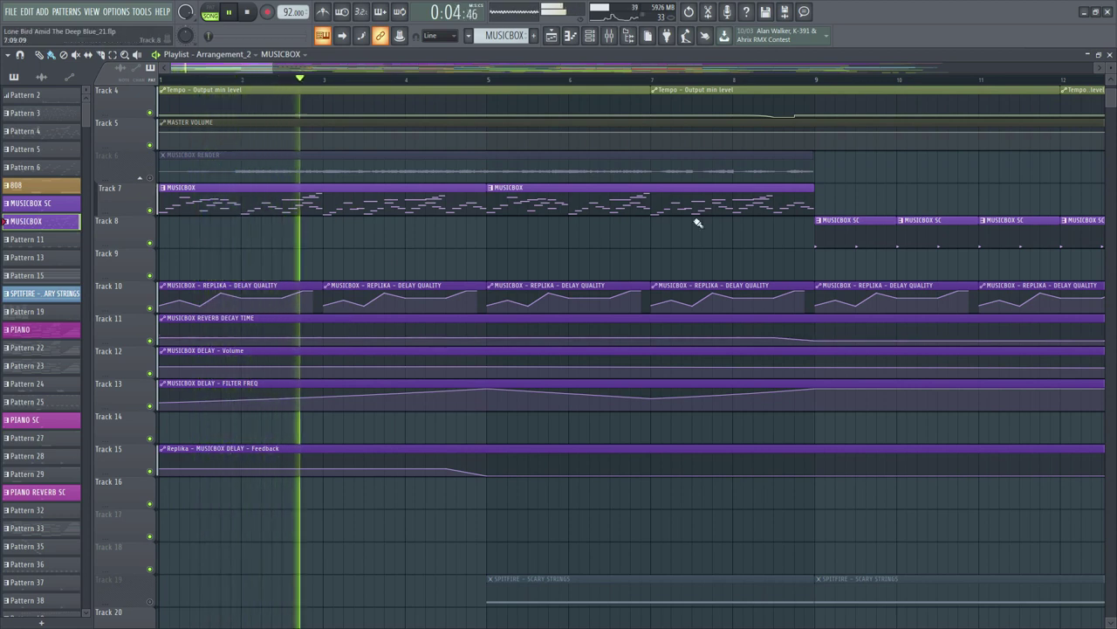
Stop playback and open ValhallaVintageVerb on the MUSICBOX DELAY mixer track to examine its reverb settings.
click(1109, 54)
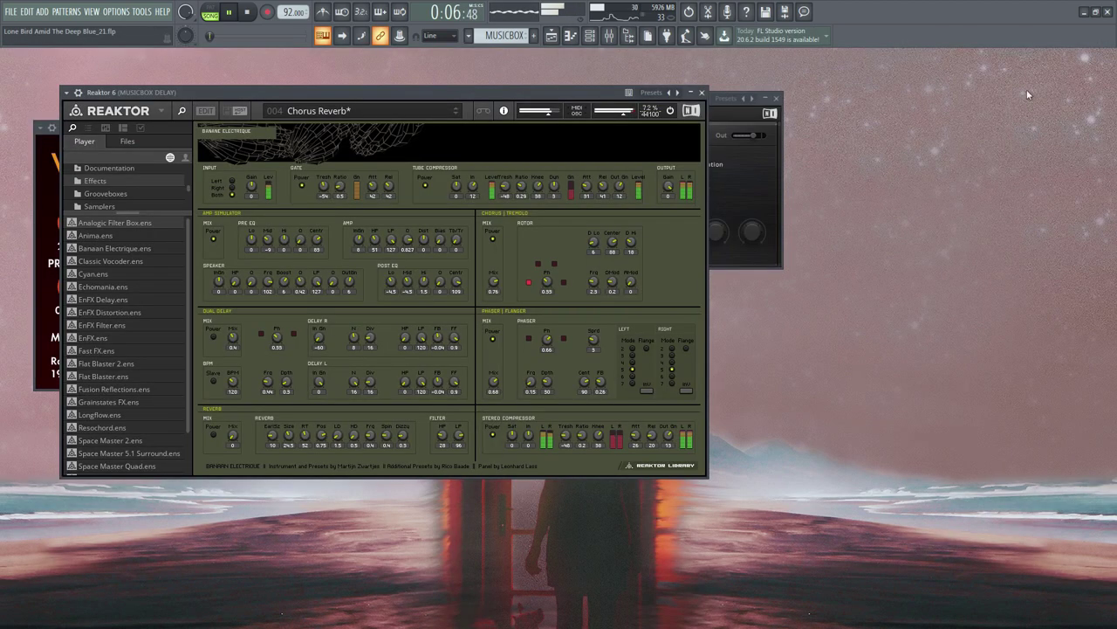
click(609, 36)
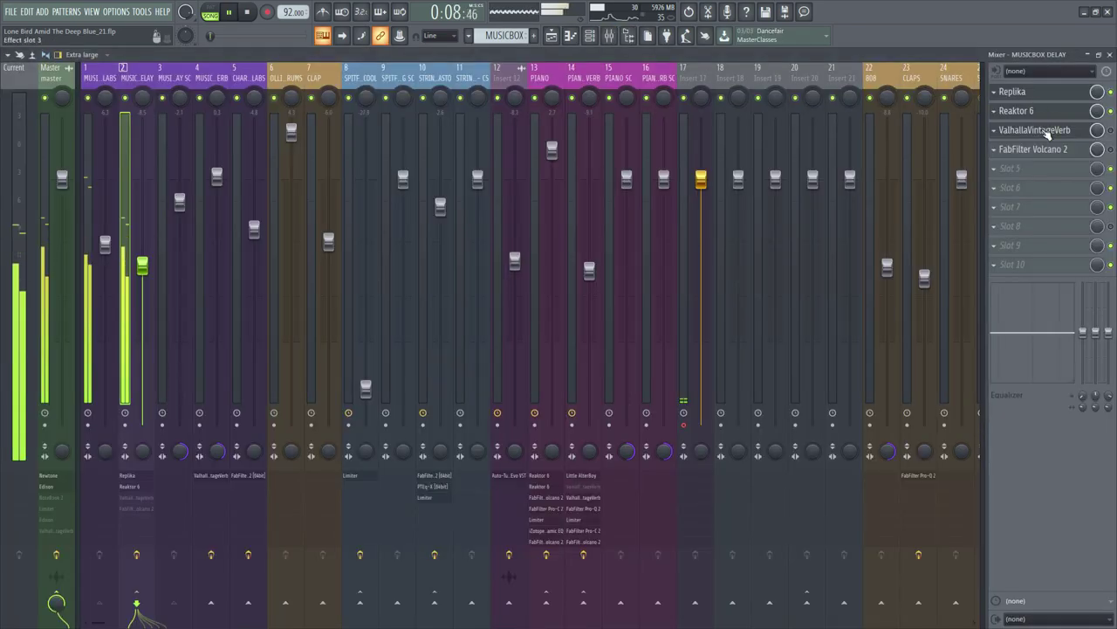
click(1047, 131)
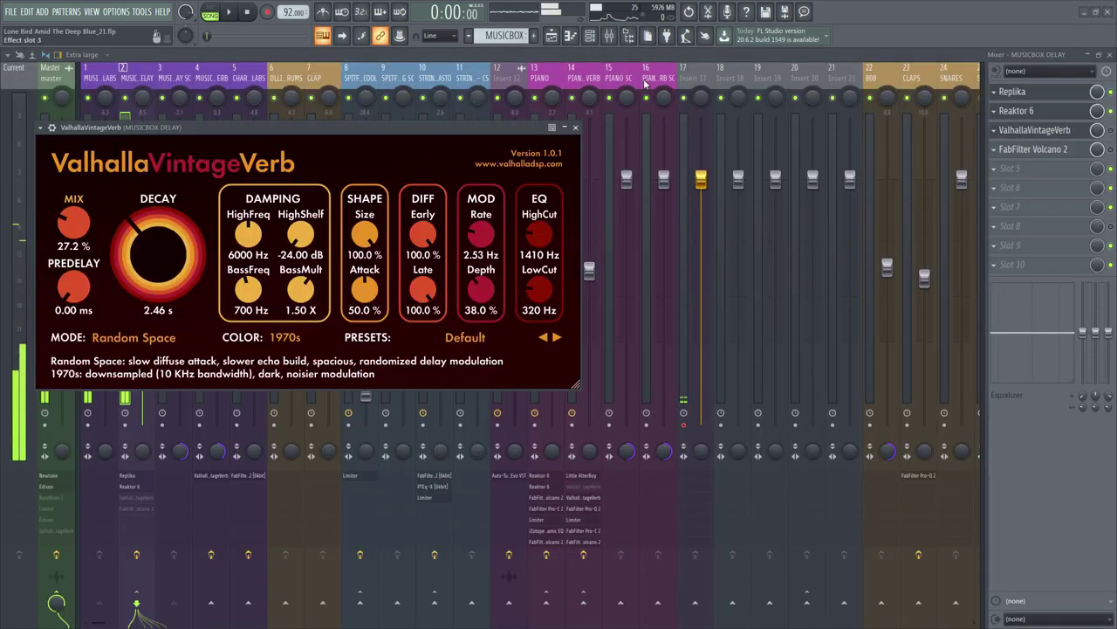
key(space)
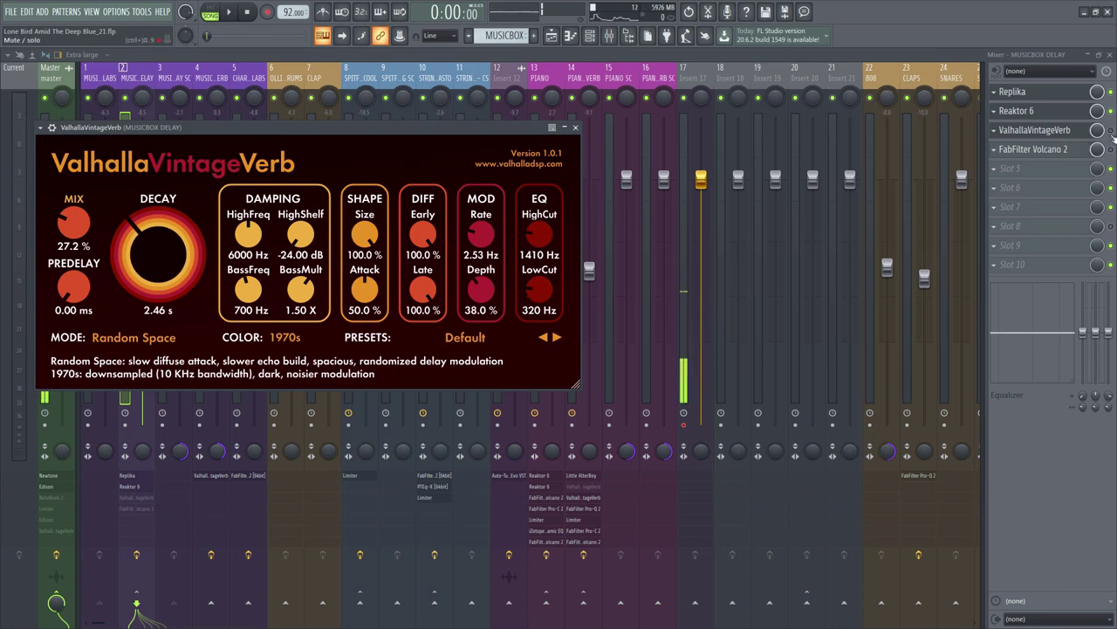
Enable ValhallaVintageVerb on the MUSICBOX DELAY track, play the song through it with the playlist in view, and stop.
click(1111, 130)
click(1111, 130)
key(space)
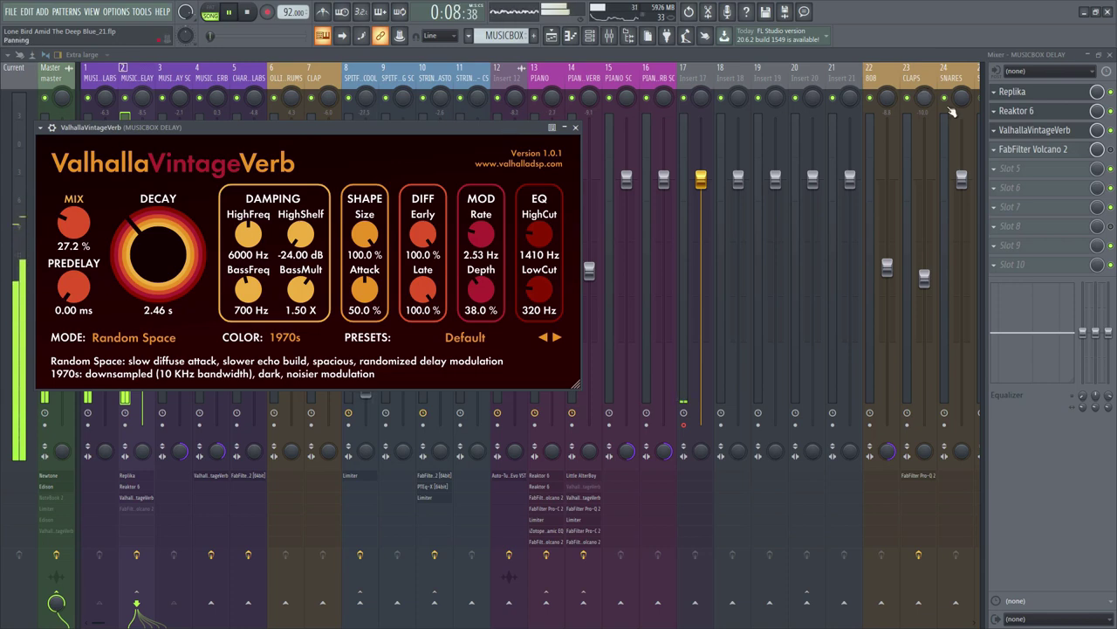
click(550, 35)
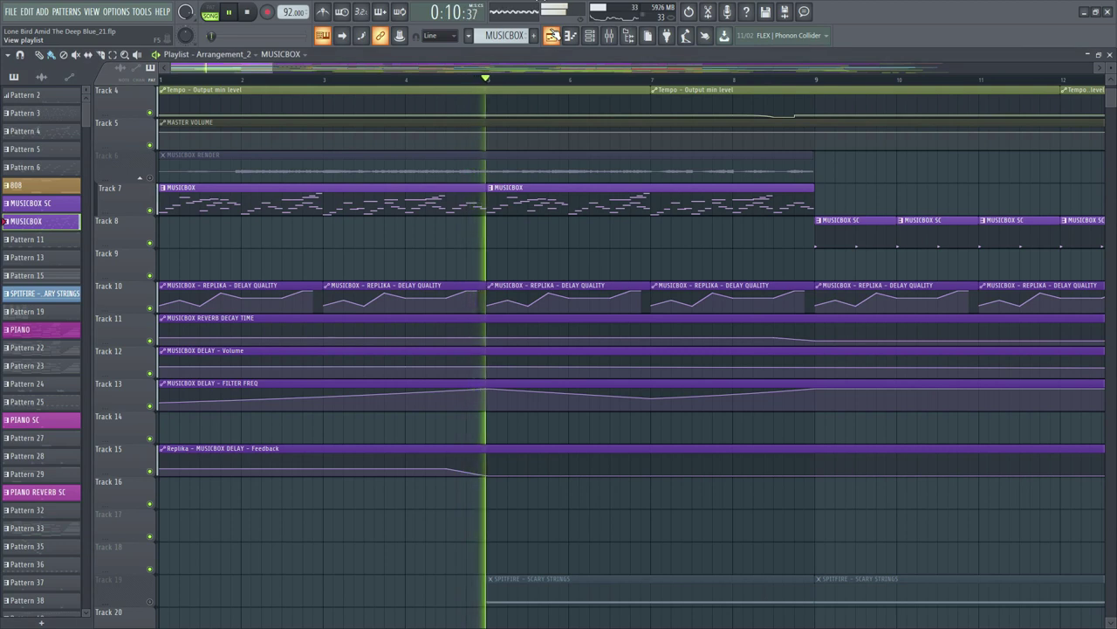
click(248, 15)
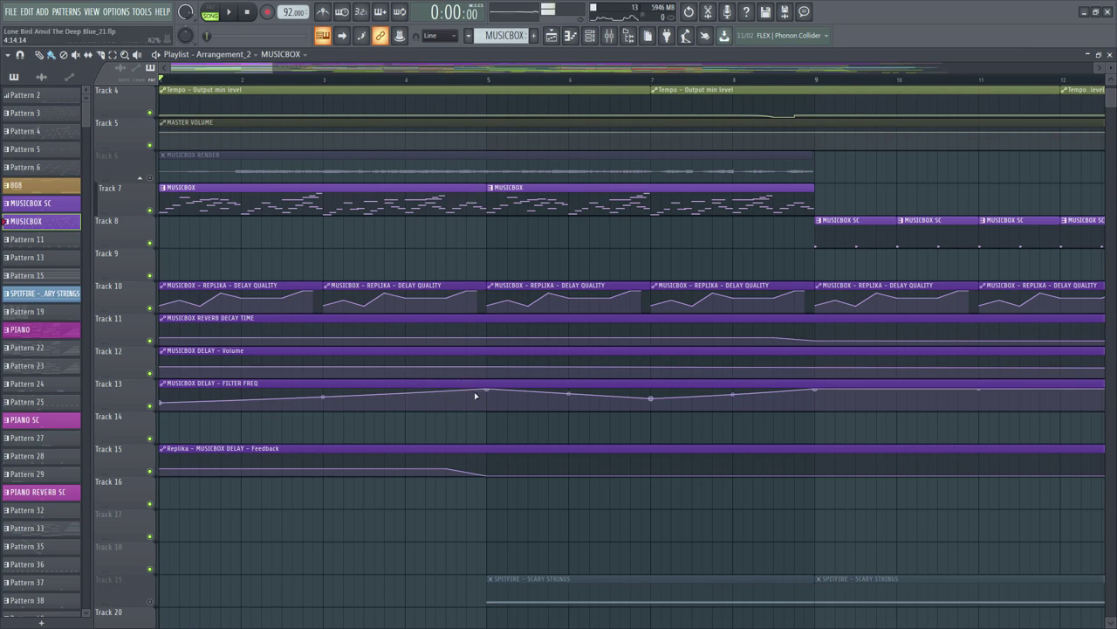
Enable FabFilter Volcano 2 on the MUSICBOX DELAY track and audition it against the FILTER FREQ automation in the playlist.
click(618, 37)
click(1088, 151)
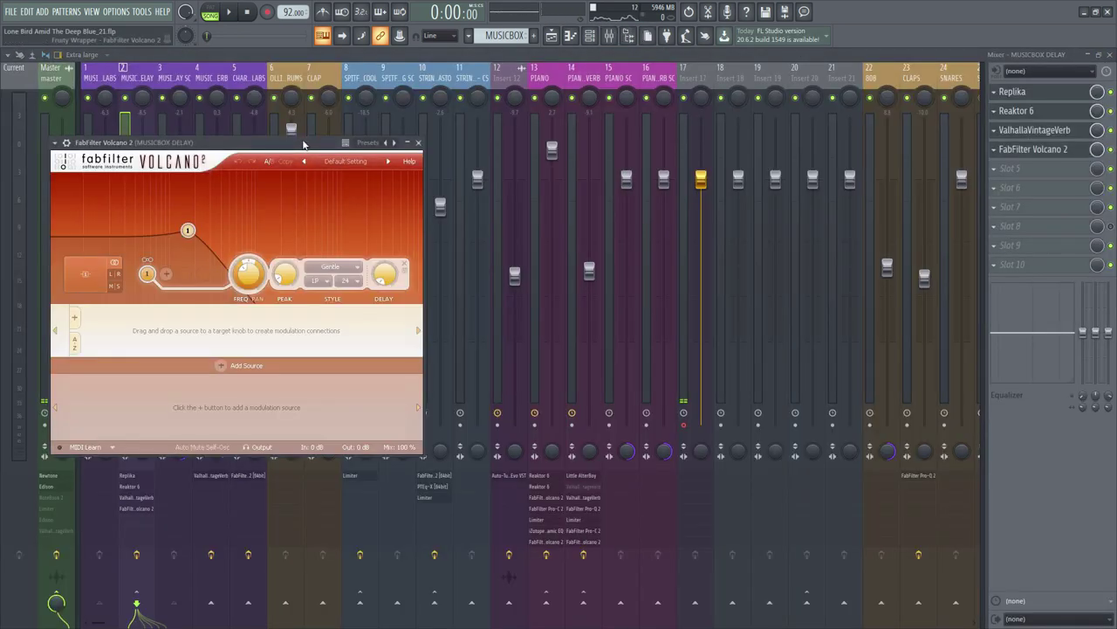
key(space)
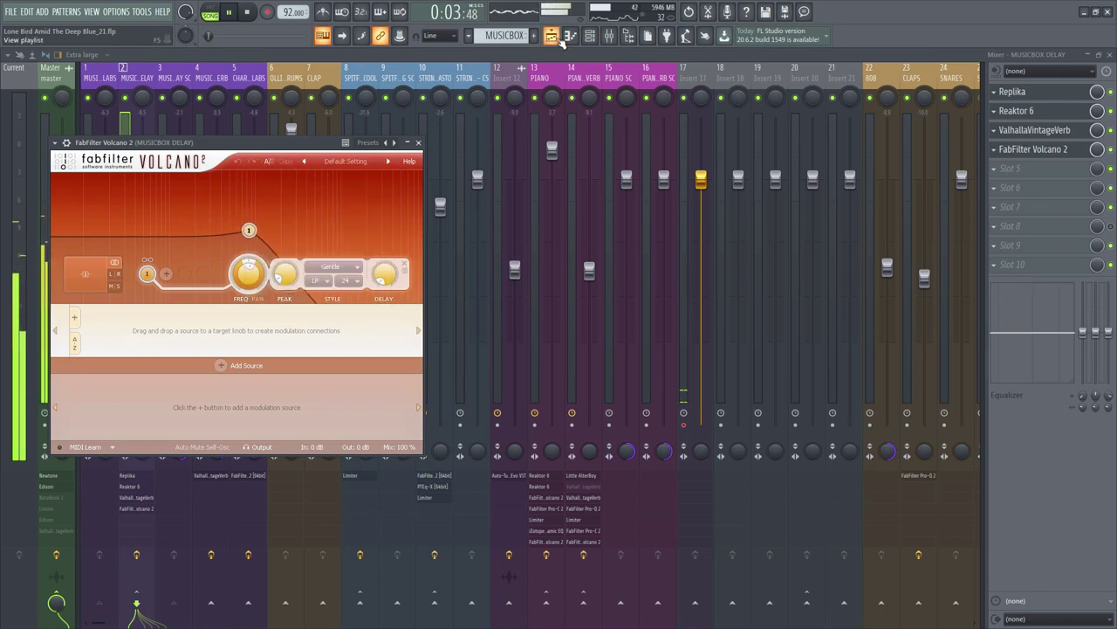
key(F5)
scroll(412, 404, down, 3)
scroll(412, 399, up, 6)
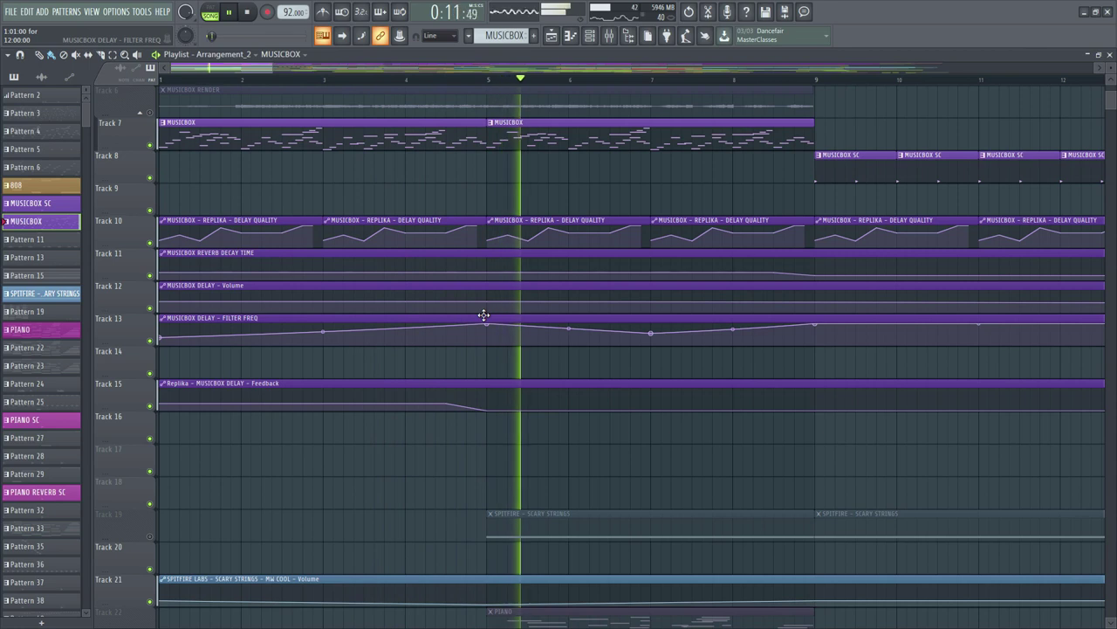
key(space)
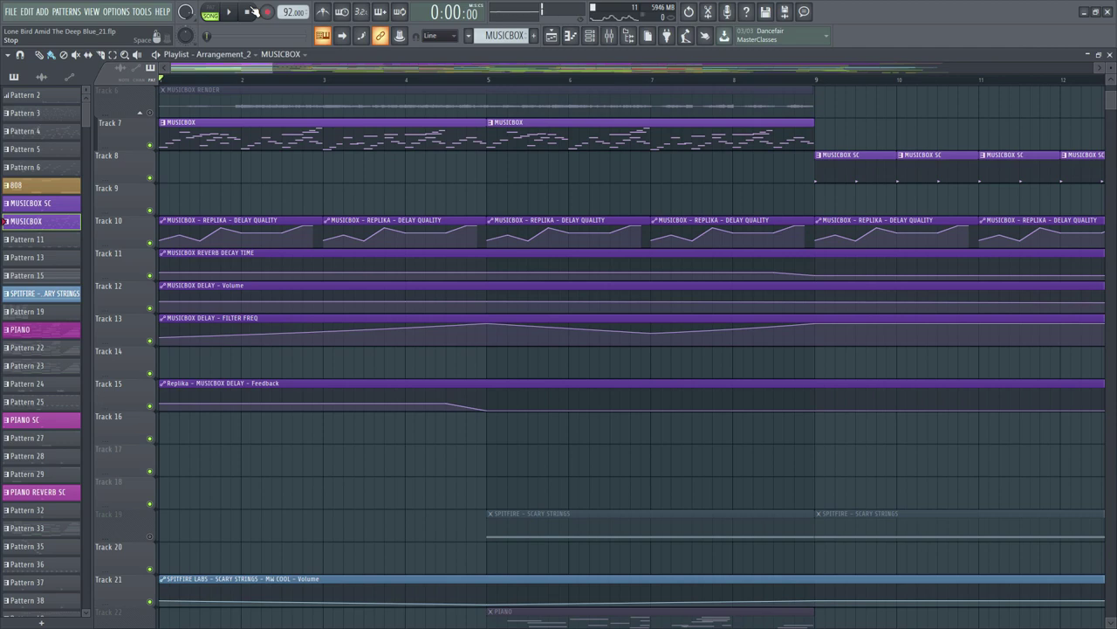
Mute the HUGE SYNTH track (Track 65) in the playlist and play the song from the start.
scroll(481, 274, down, 10)
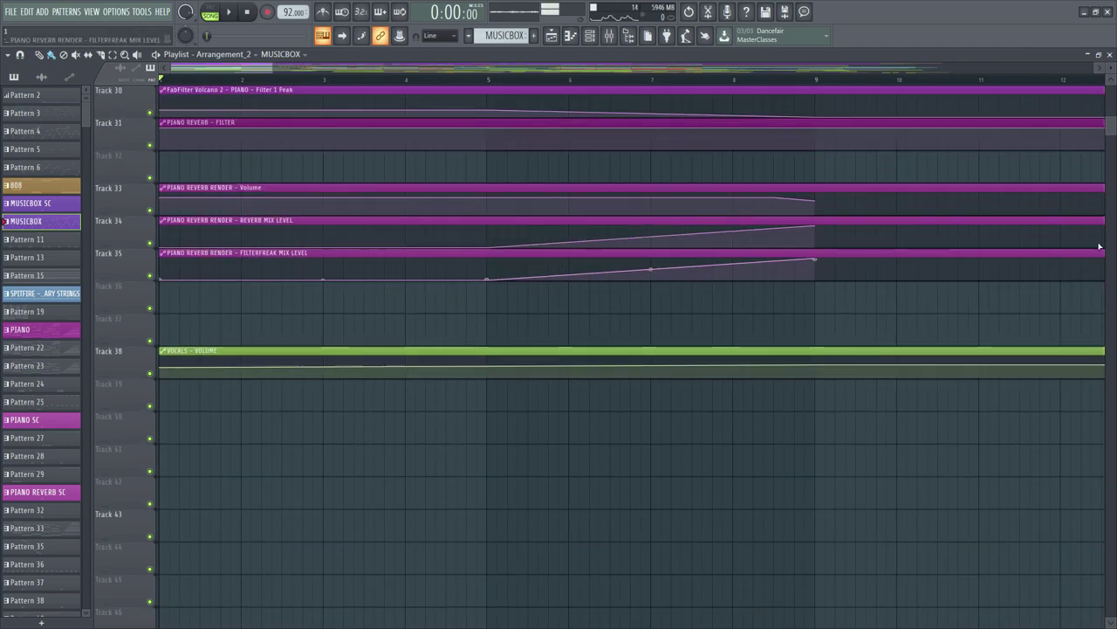
scroll(698, 352, up, 14)
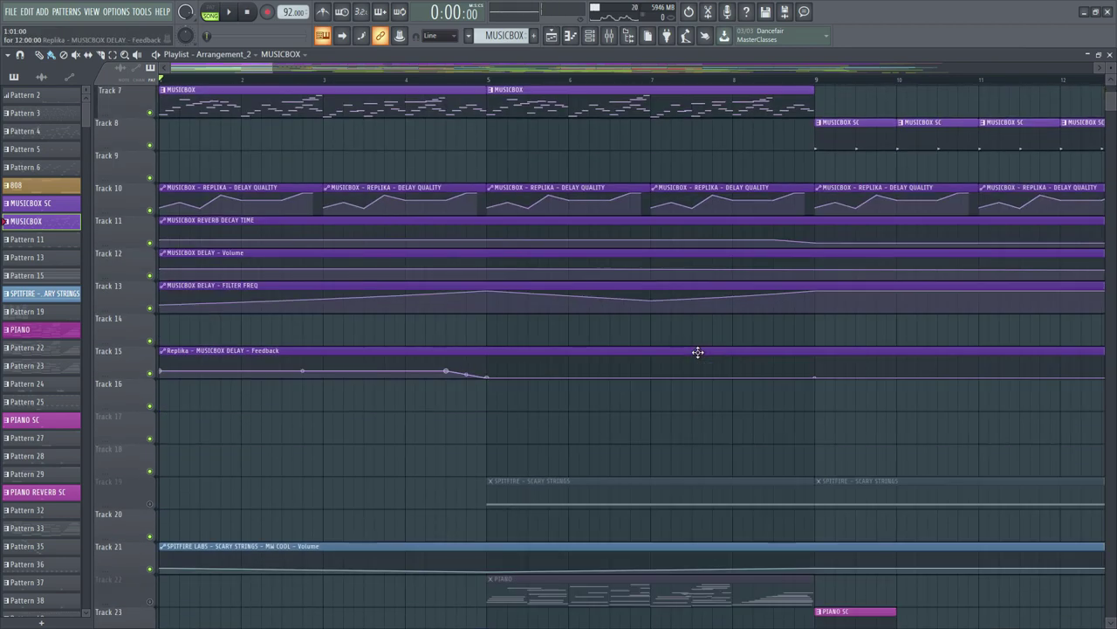
scroll(699, 352, down, 18)
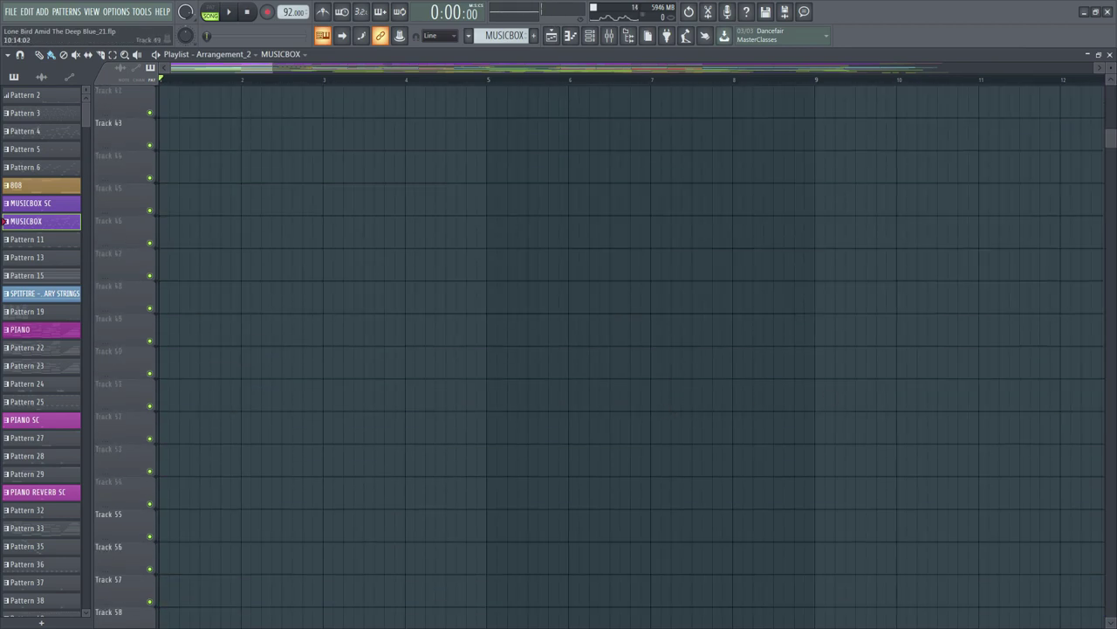
scroll(606, 358, down, 8)
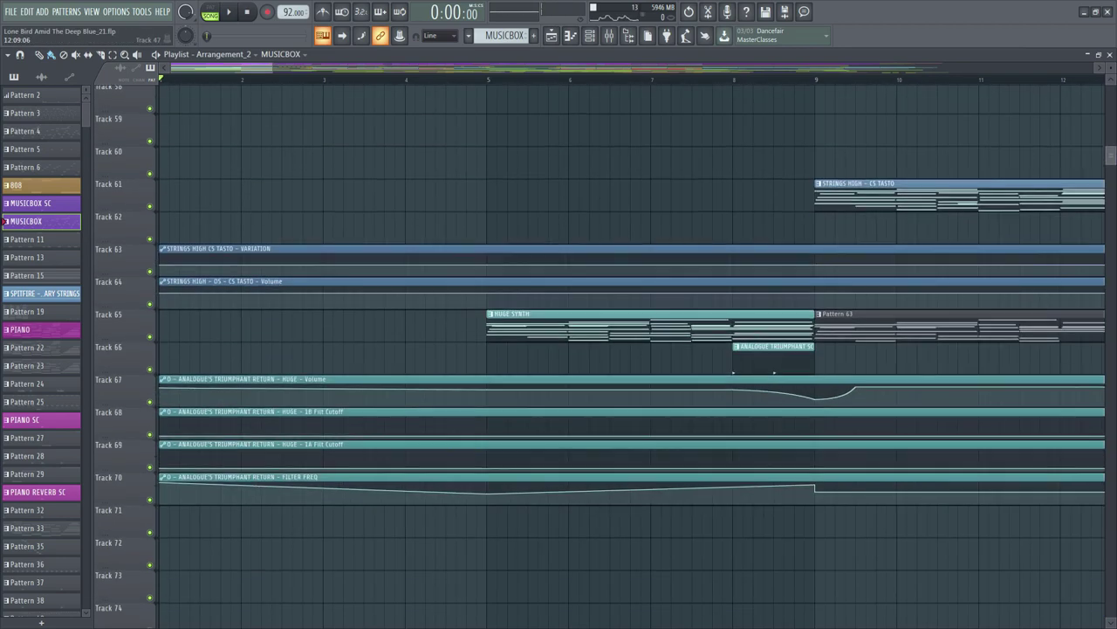
click(152, 337)
drag(1112, 168, 1114, 87)
key(space)
click(151, 436)
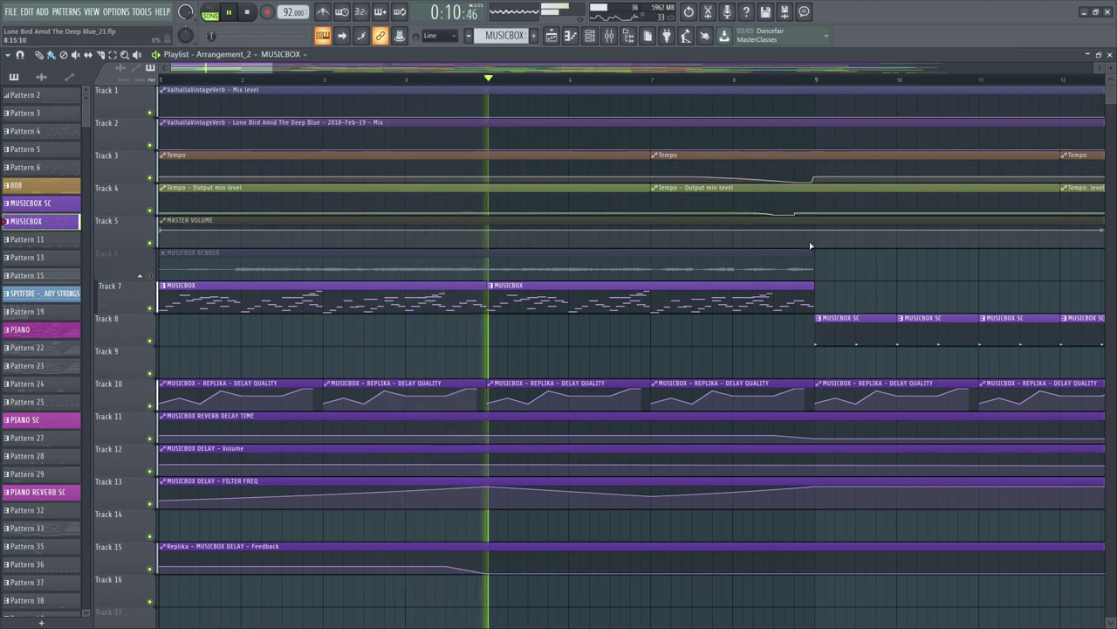
Enlarge the Tempo automation on Track 3, replay the slowdown from bar 7 and reset playback to the start.
scroll(801, 190, up, 4)
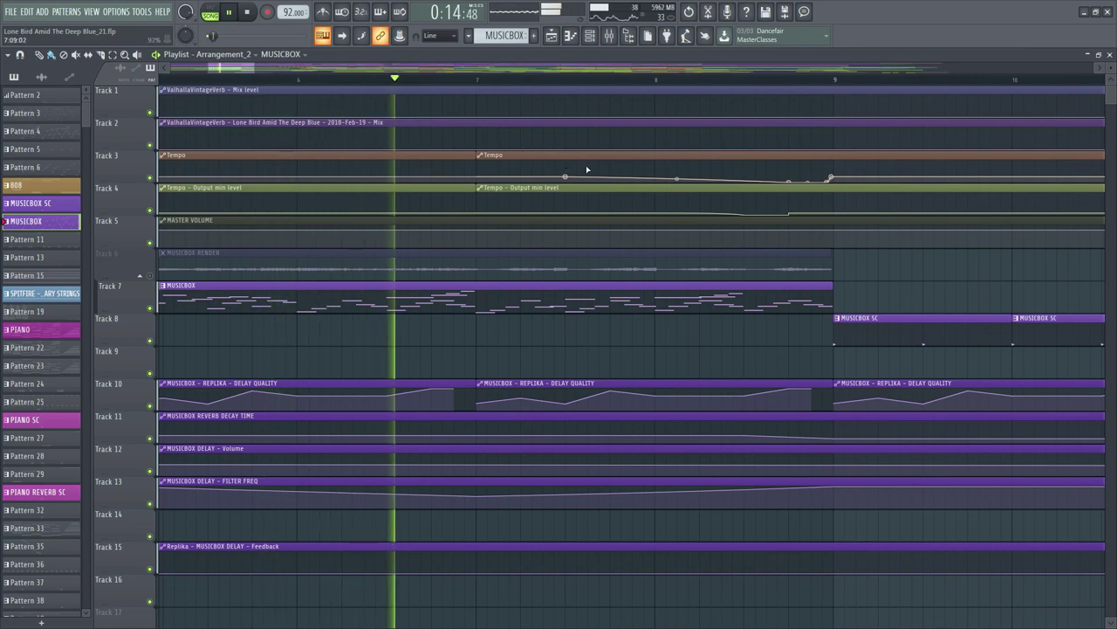
scroll(746, 251, up, 3)
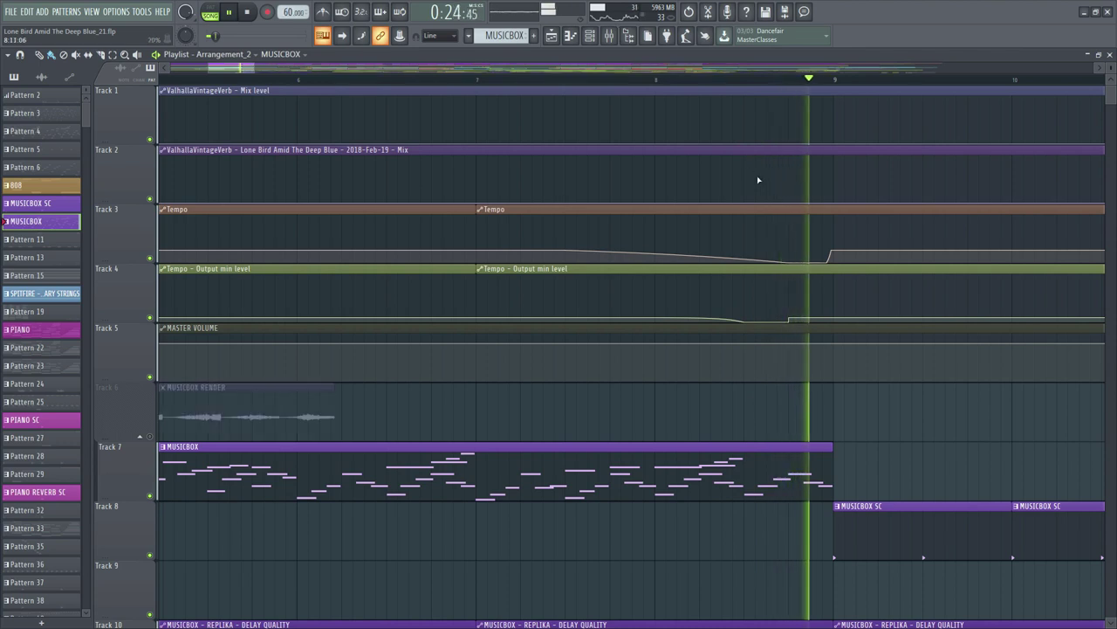
key(space)
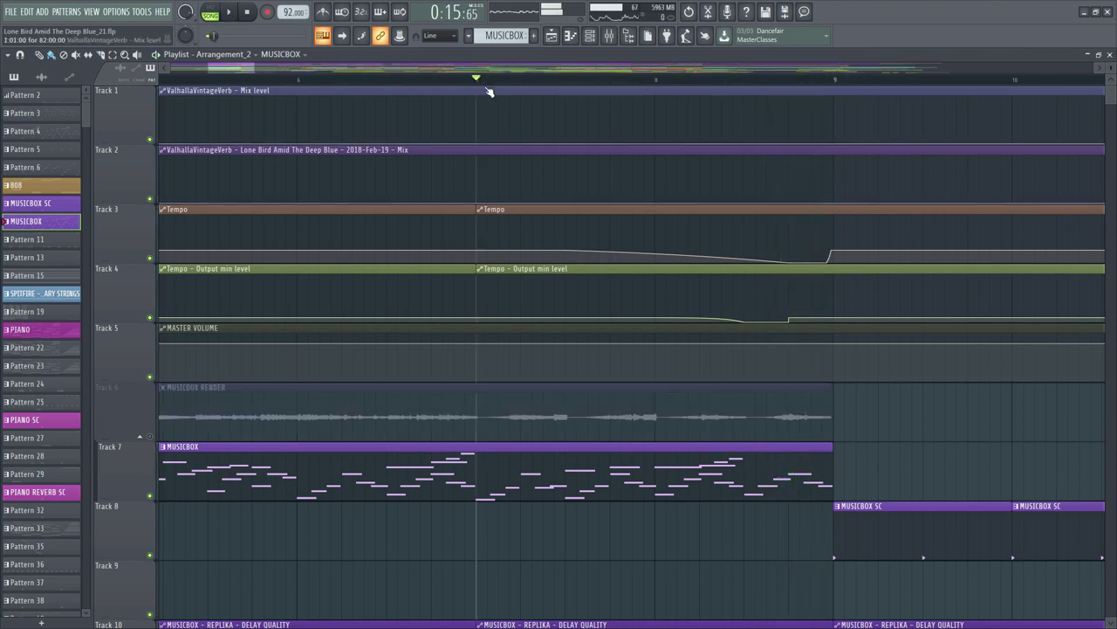
key(space)
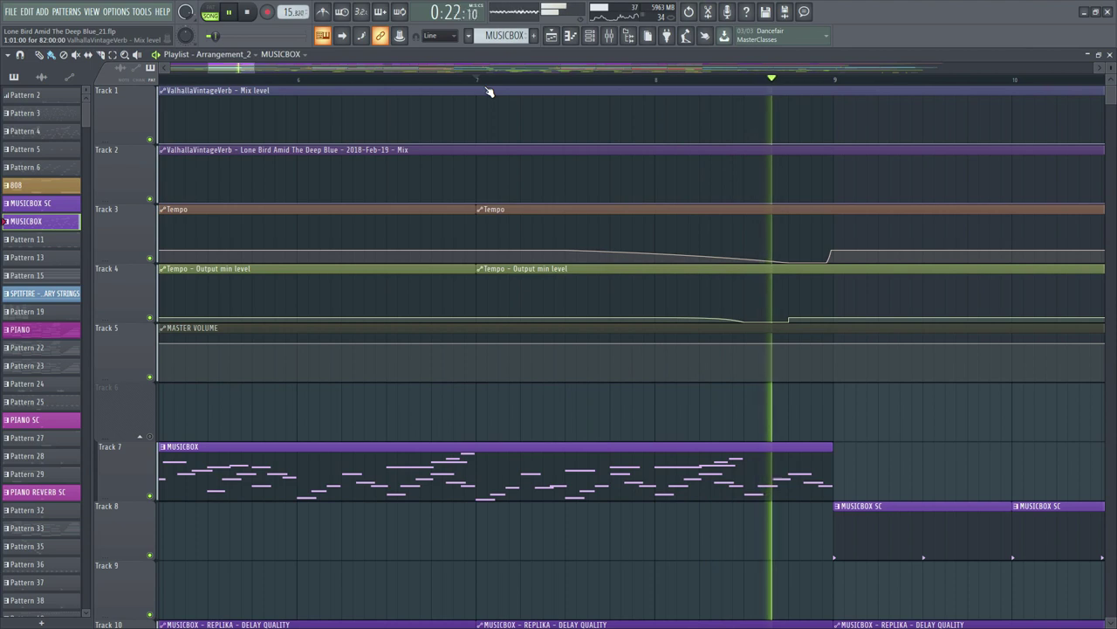
key(space)
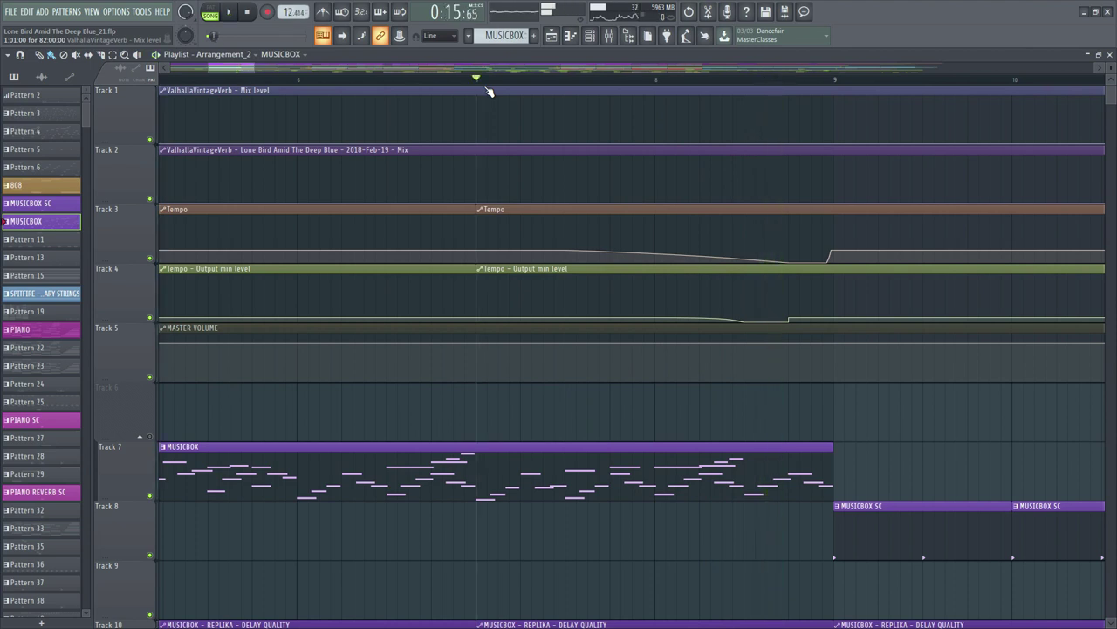
click(249, 14)
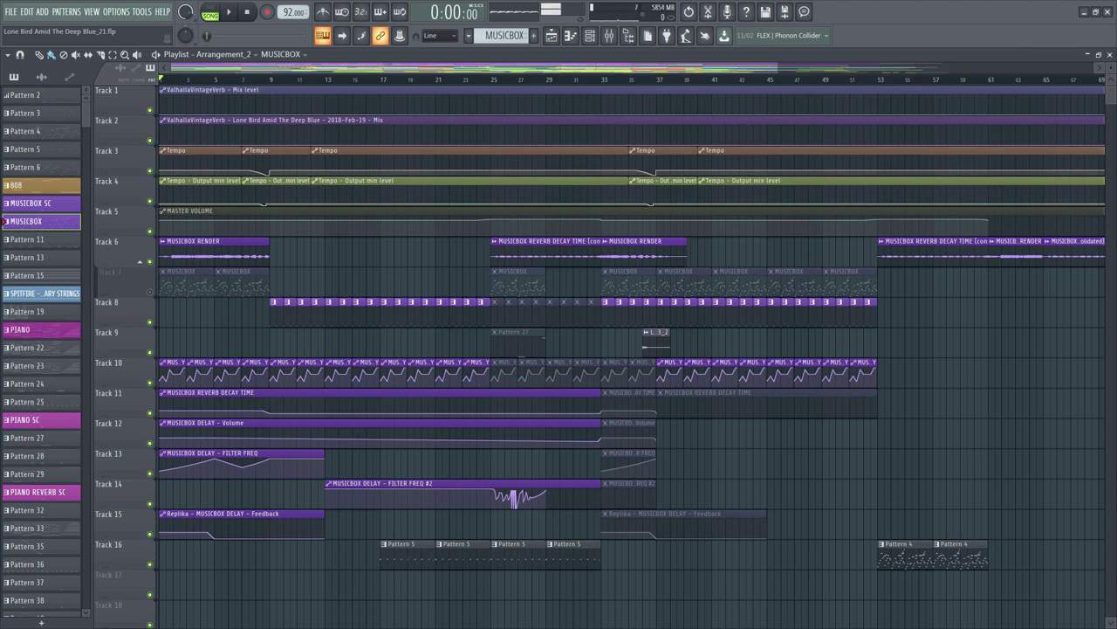
Play the full arrangement from the start and look through its playlist tracks down to the drum and effect clips.
key(space)
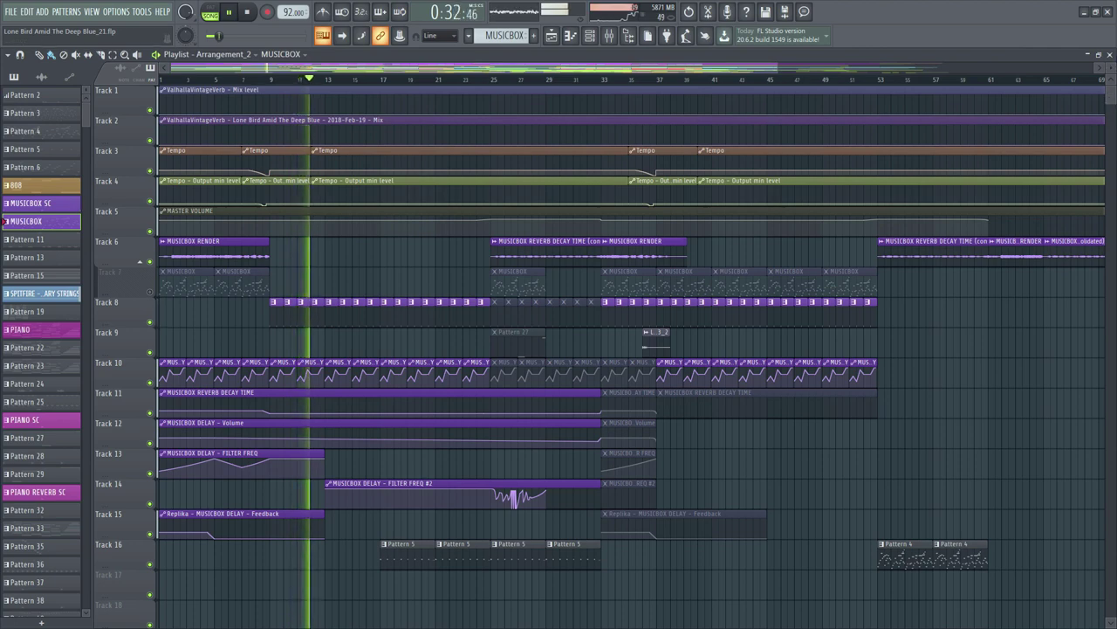
scroll(1060, 174, down, 4)
scroll(1047, 283, down, 8)
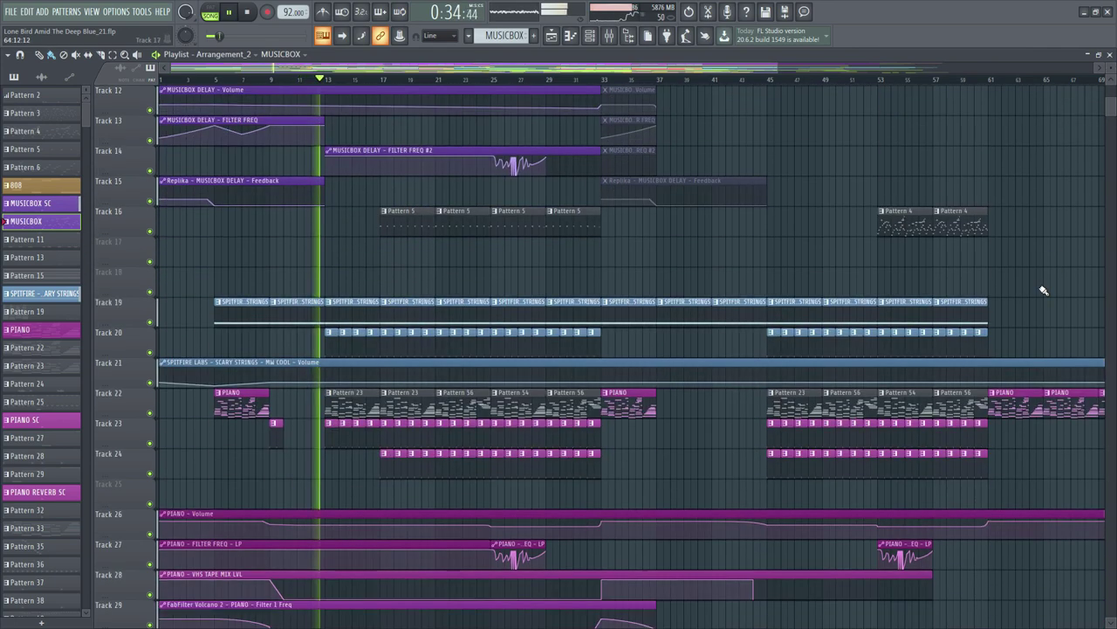
scroll(1043, 290, down, 5)
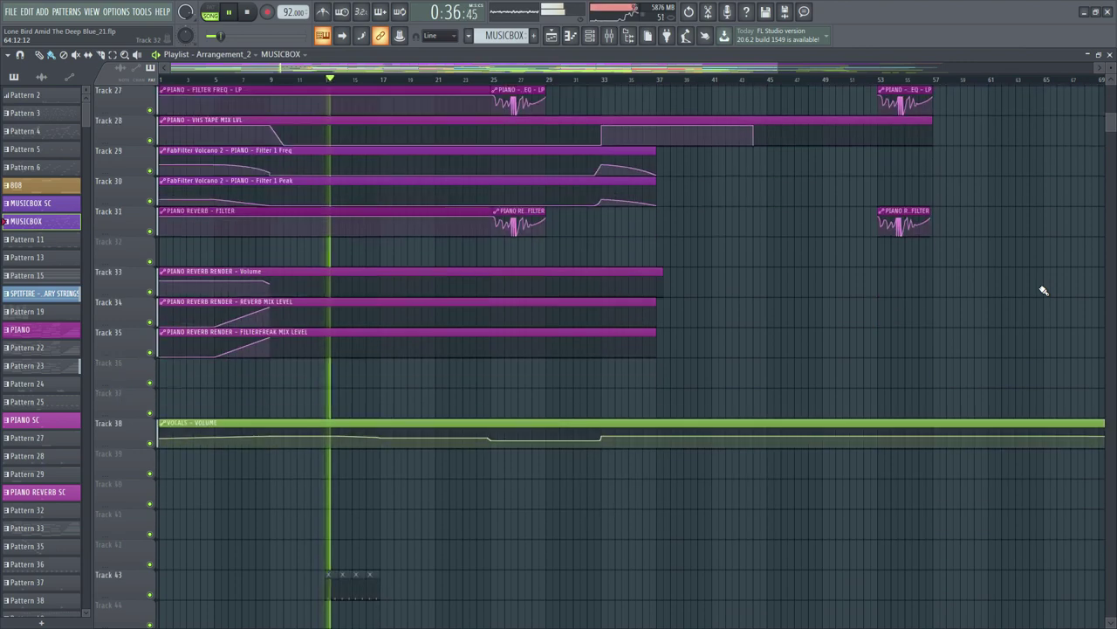
scroll(1033, 327, down, 5)
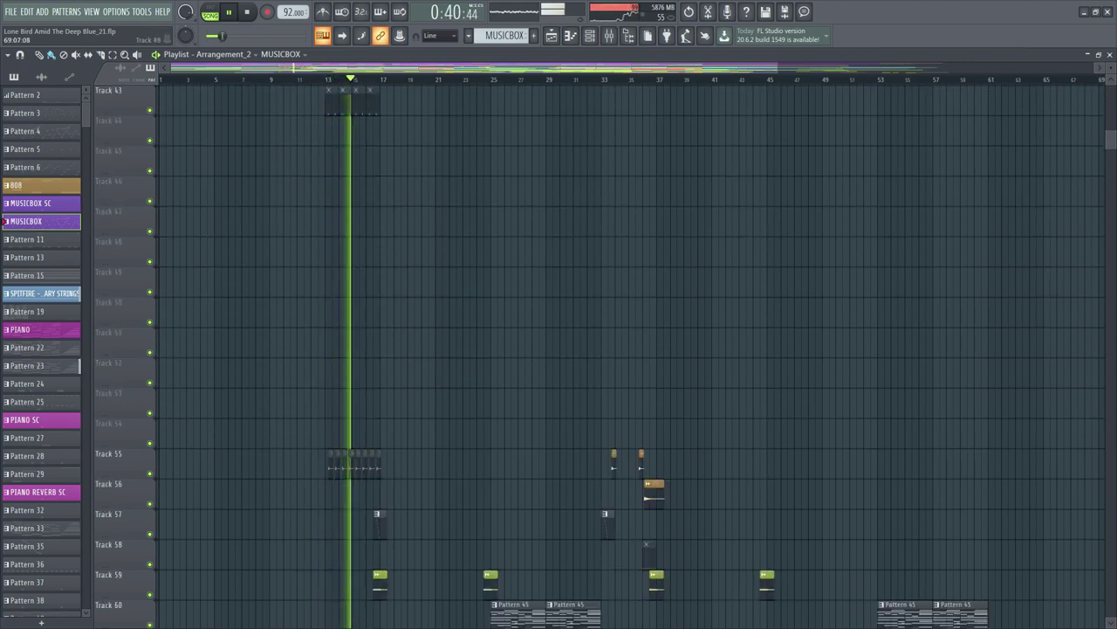
scroll(1043, 262, up, 20)
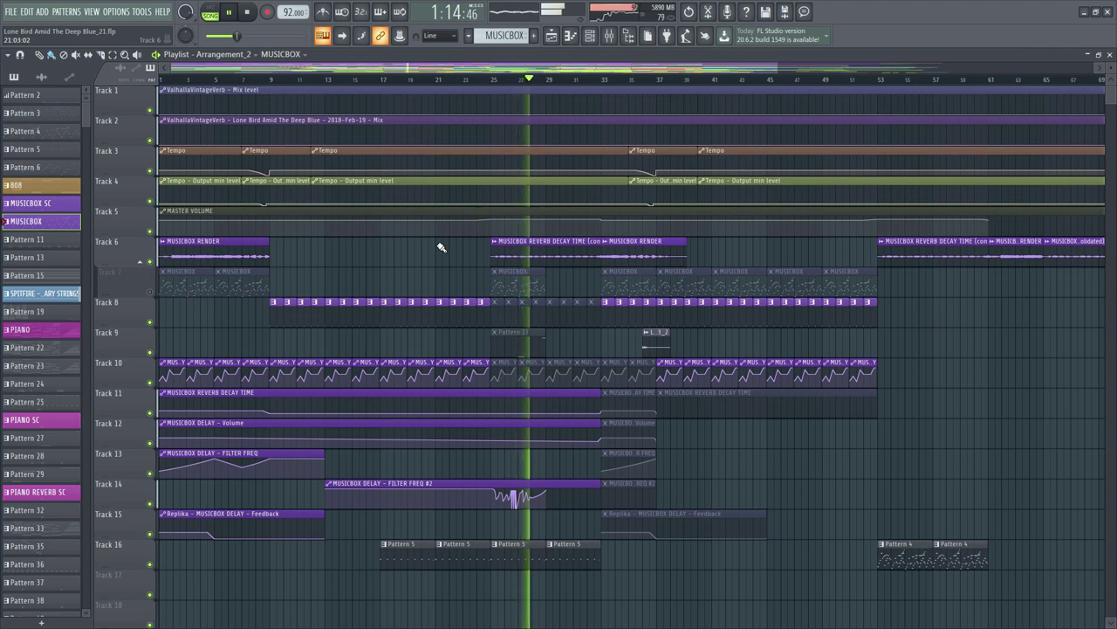
Inspect the MUSICBOX REVERB DECAY TIME (consolidated) clip's settings, follow playback through the tempo drop before bar 37, and stop.
double_click(538, 246)
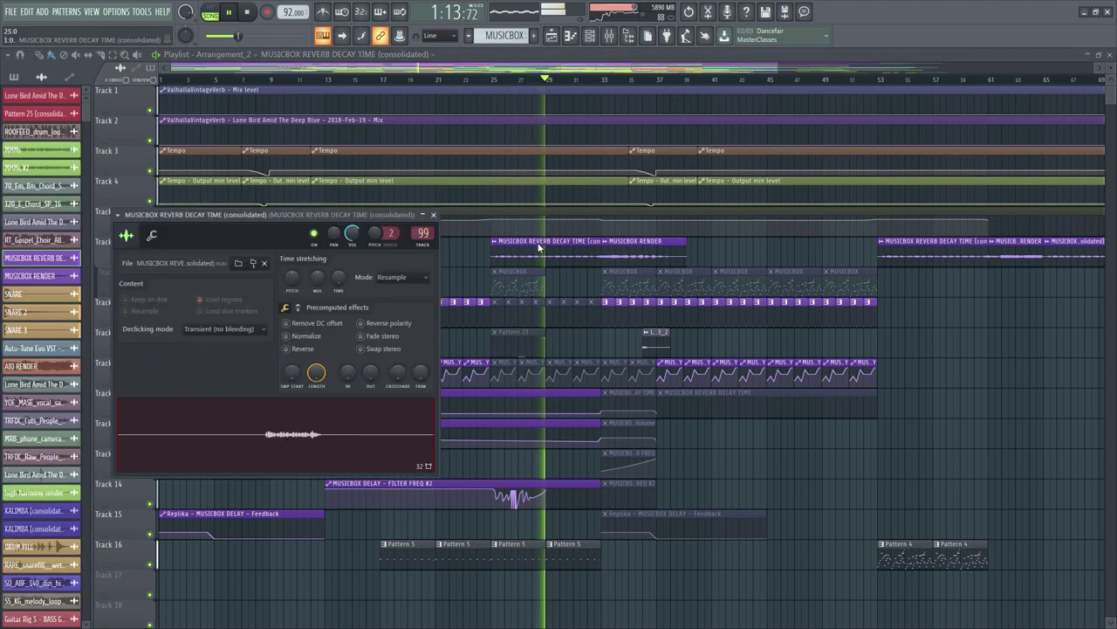
click(433, 213)
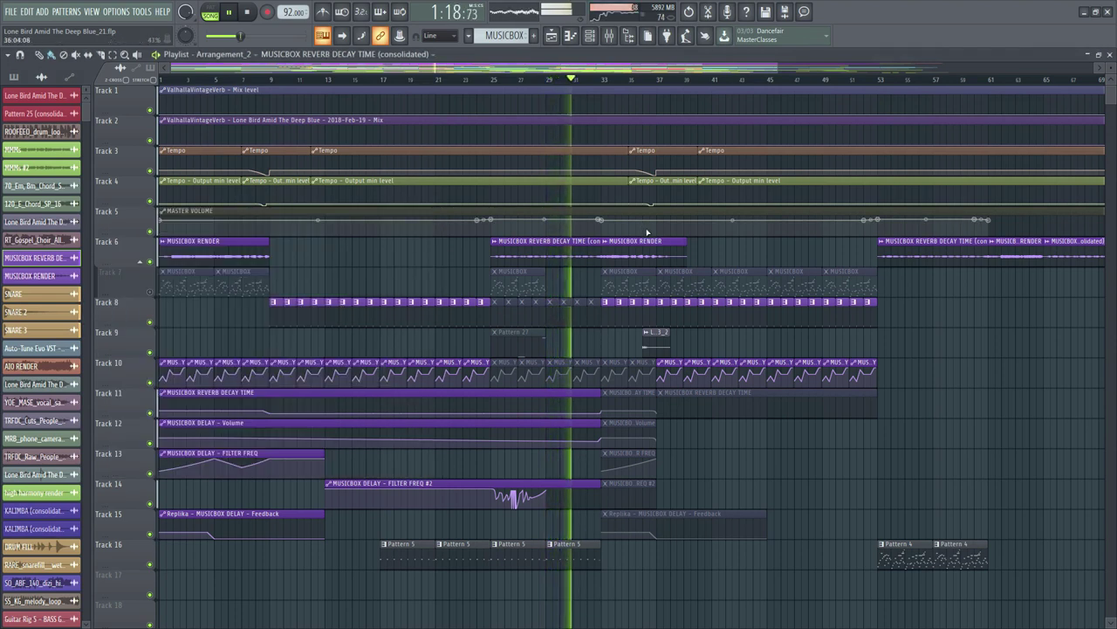
scroll(652, 252, up, 4)
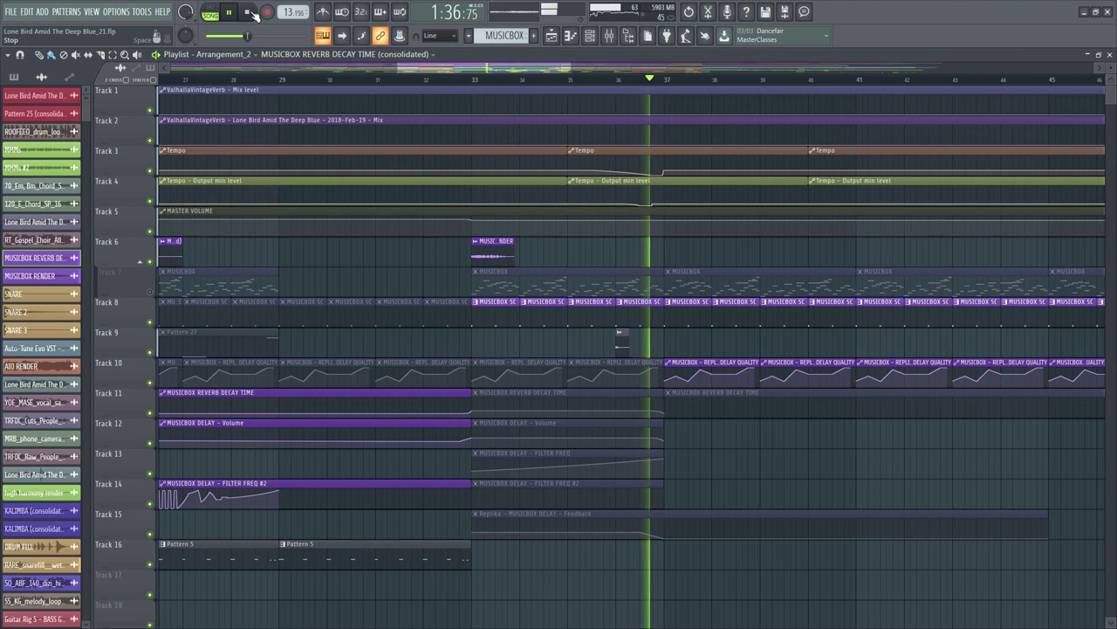
click(252, 14)
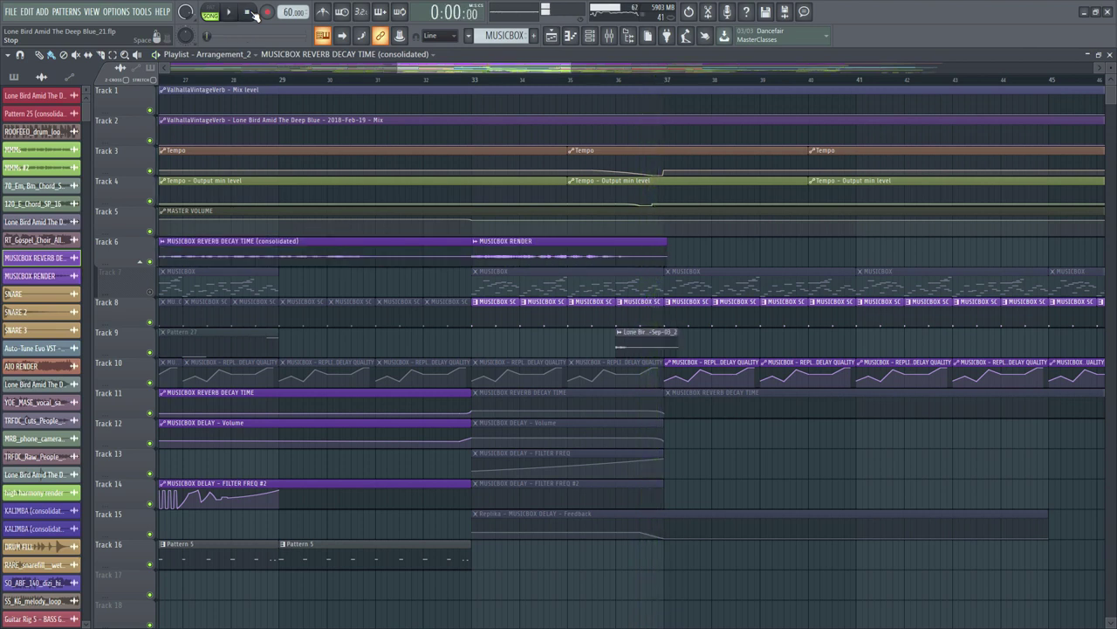